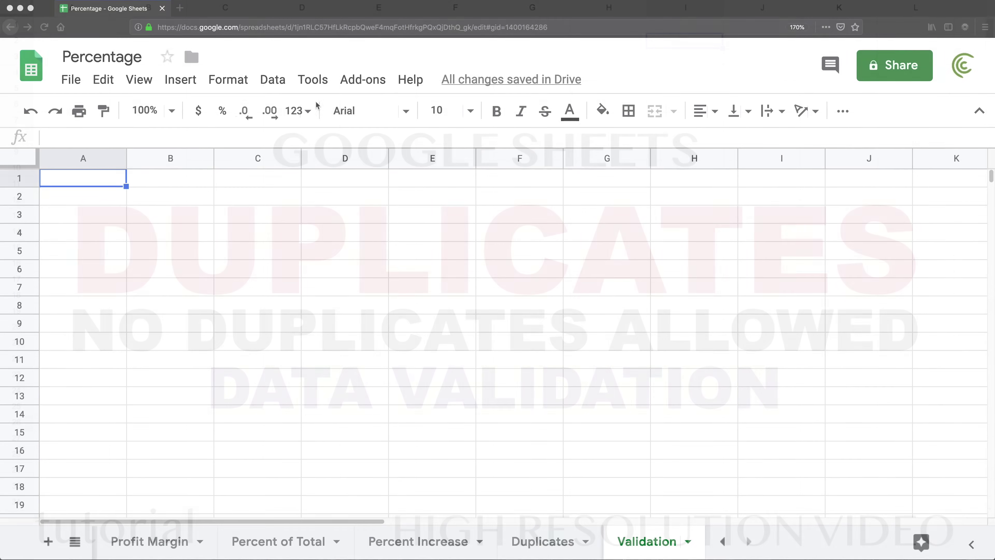
Enter the header 'names' in cell A1
left_click(130, 202)
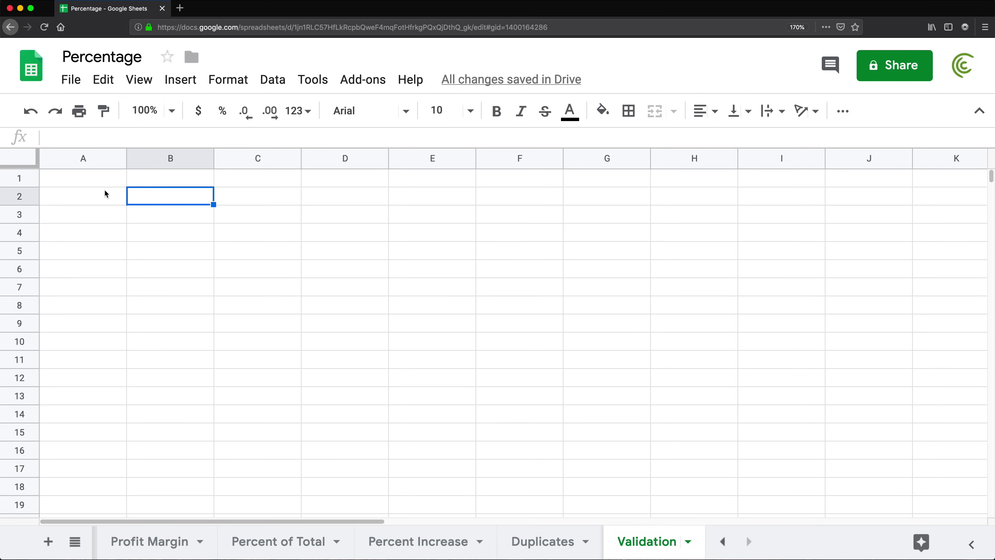
left_click(98, 184)
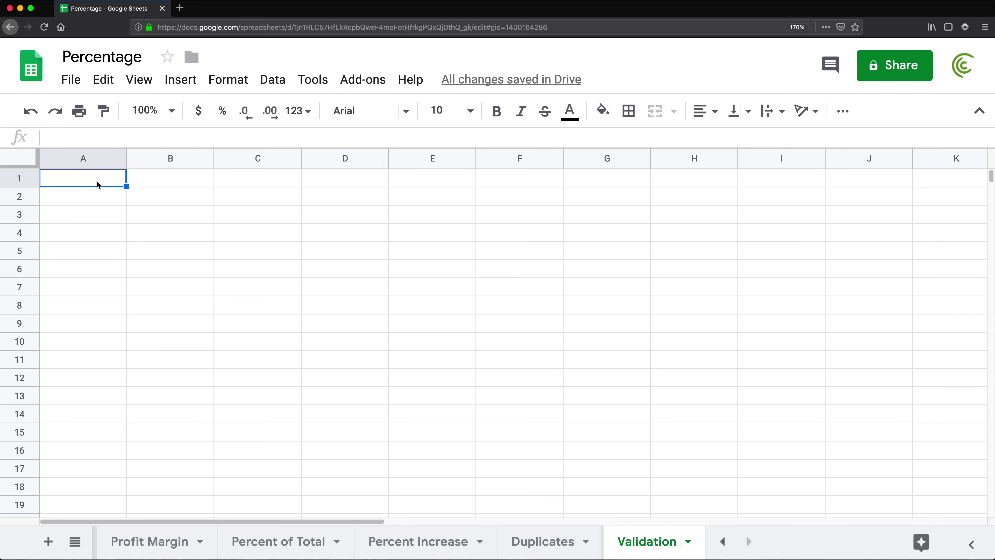
type("names")
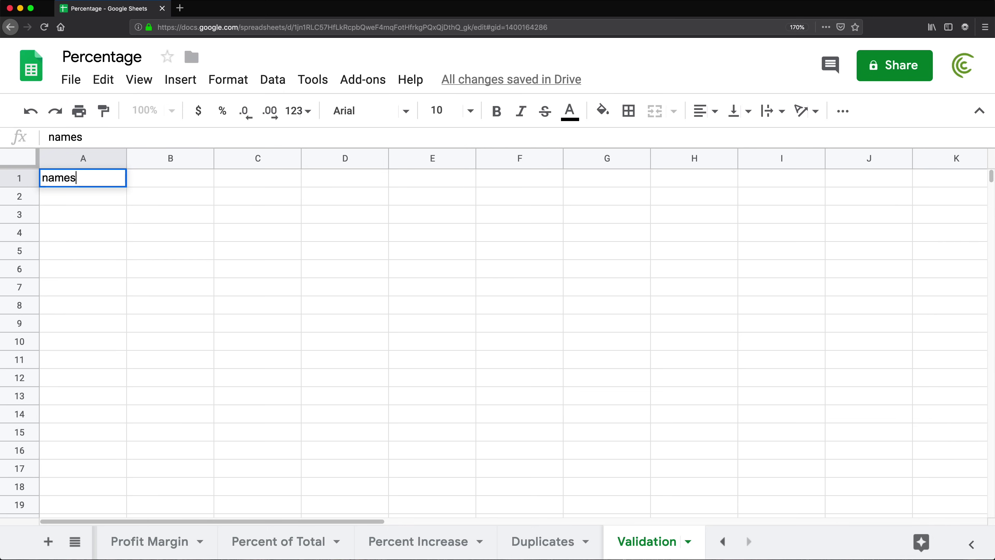
key("Return")
Enter Ana, Bob, Jerry and a duplicate Ana in A2:A5
type("Ana")
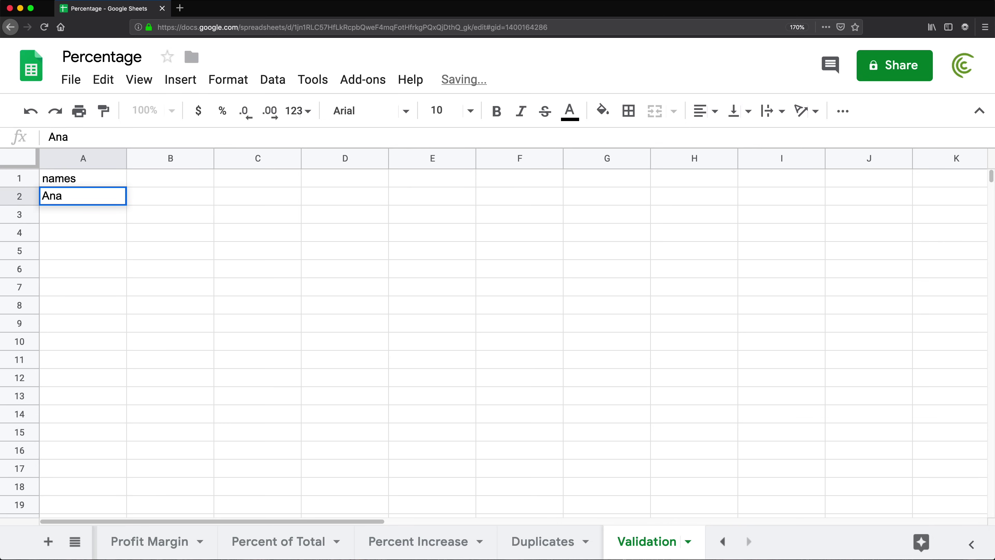
key("Return")
type("Bob")
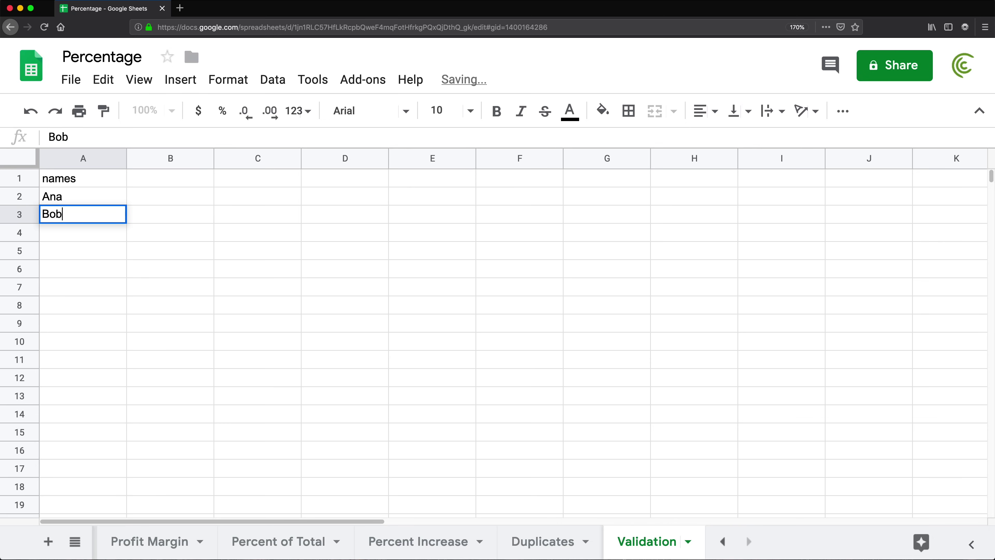
key("Return")
type("Jerry")
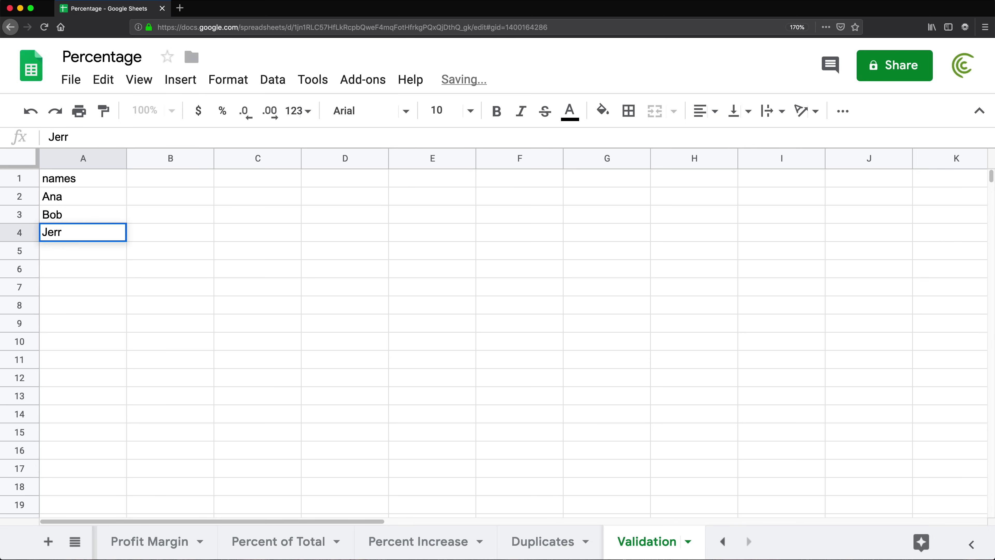
key("Return")
type("Ana")
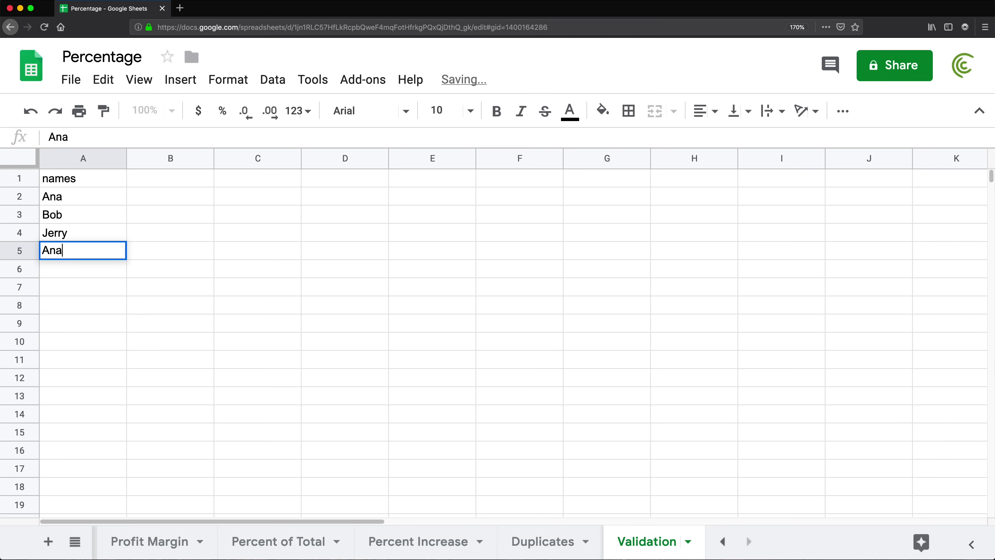
key("Return")
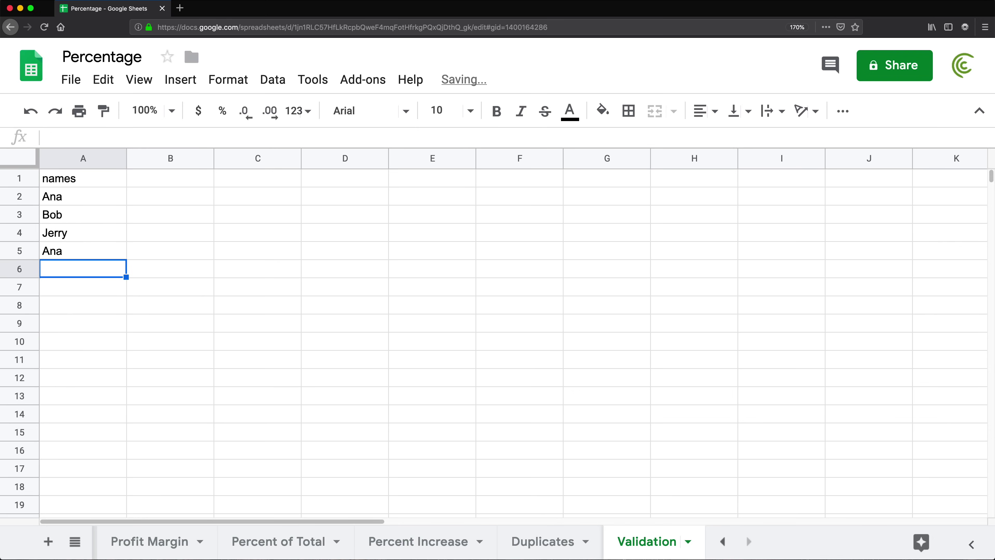
key("Up")
key("Down")
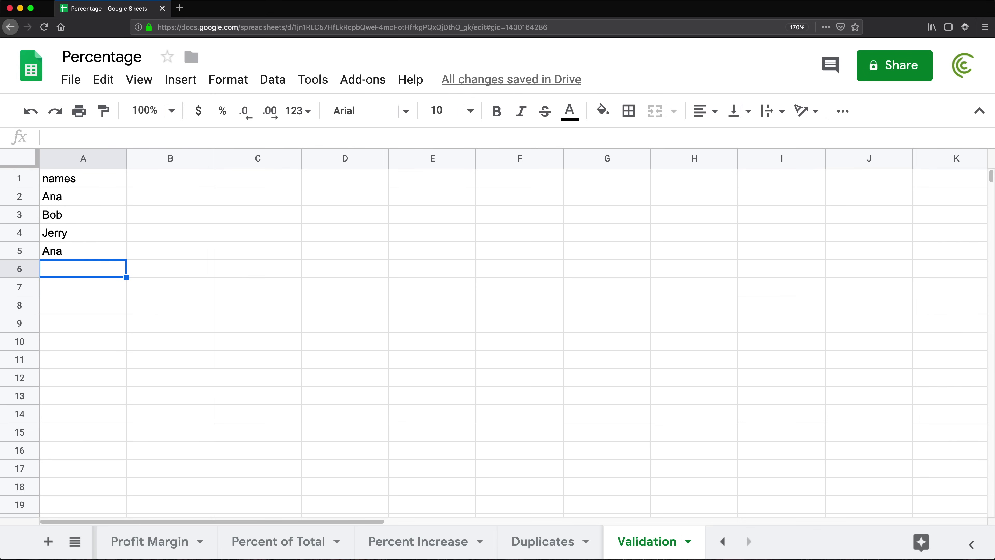
left_click(83, 250)
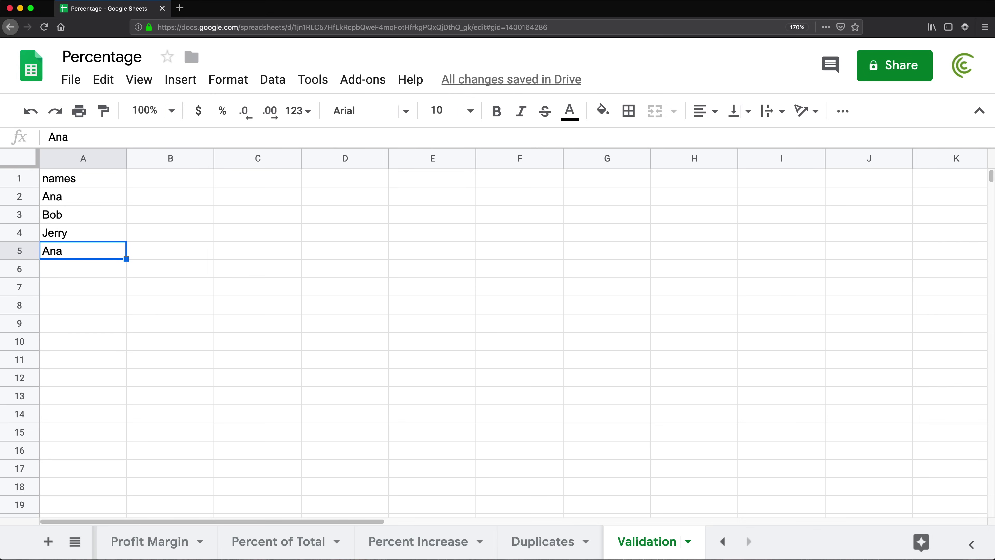
key("Up")
key("Up")
key("Up")
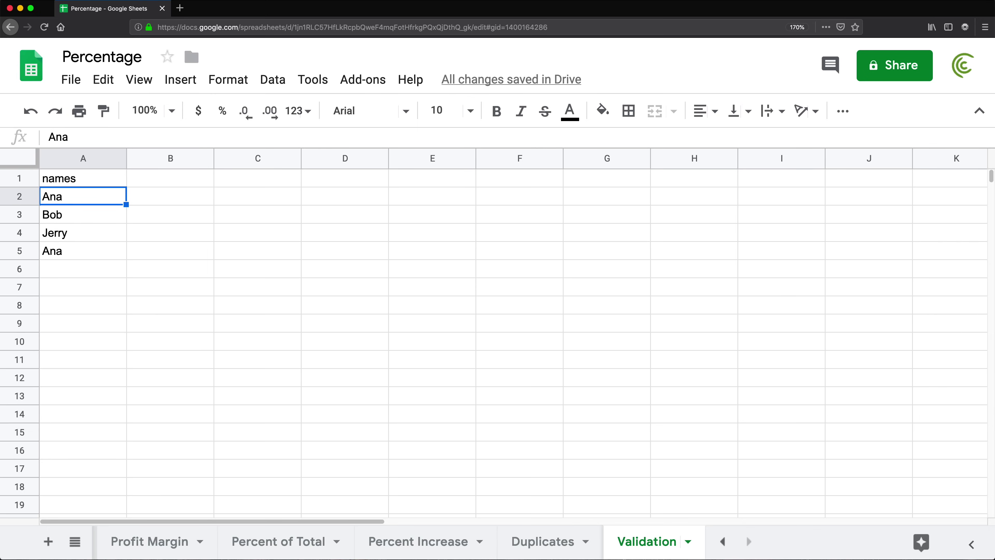
Enter =COUNTIFS(A2,A2) in B2 with A2 as both range and criterion
key("super+equal")
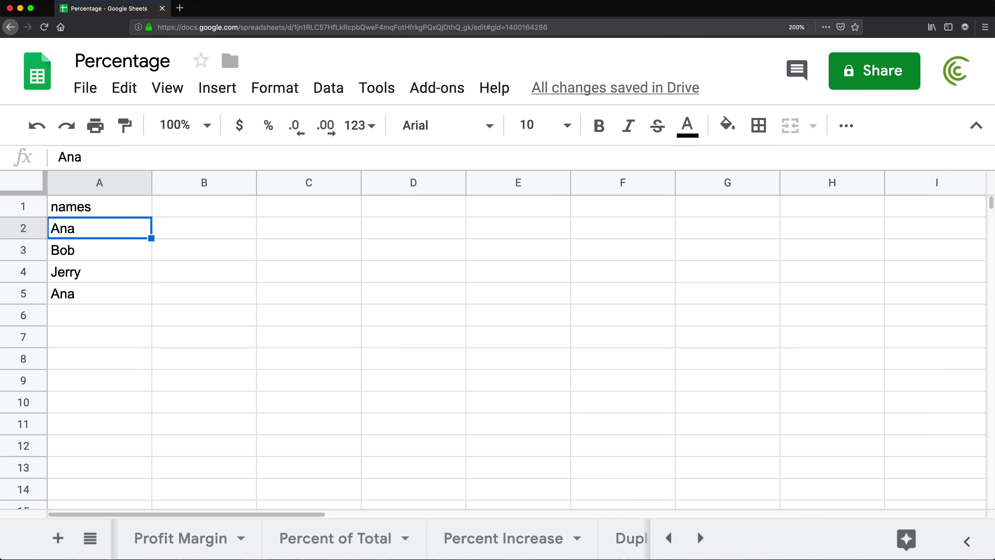
left_click(204, 227)
type("=count")
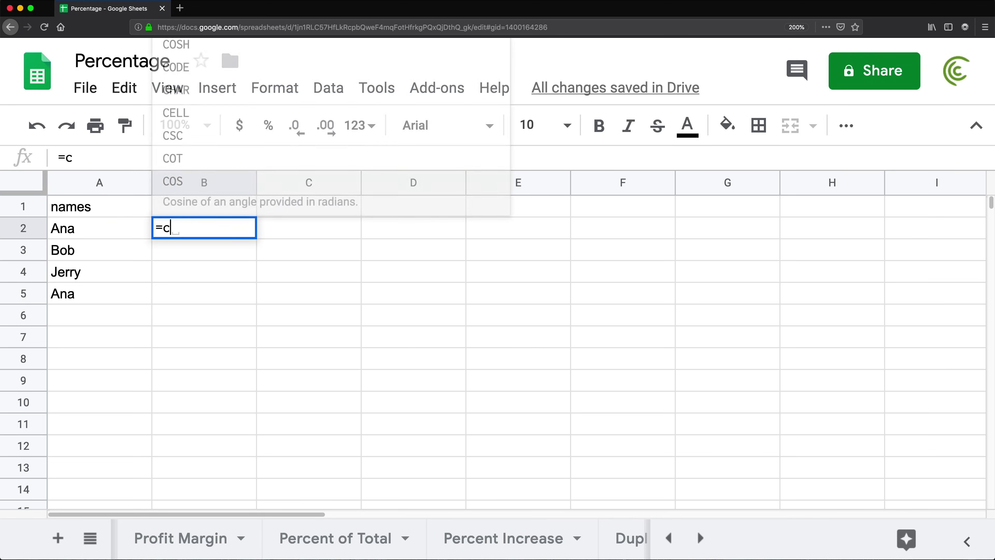
key("Up")
key("Up")
key("Up")
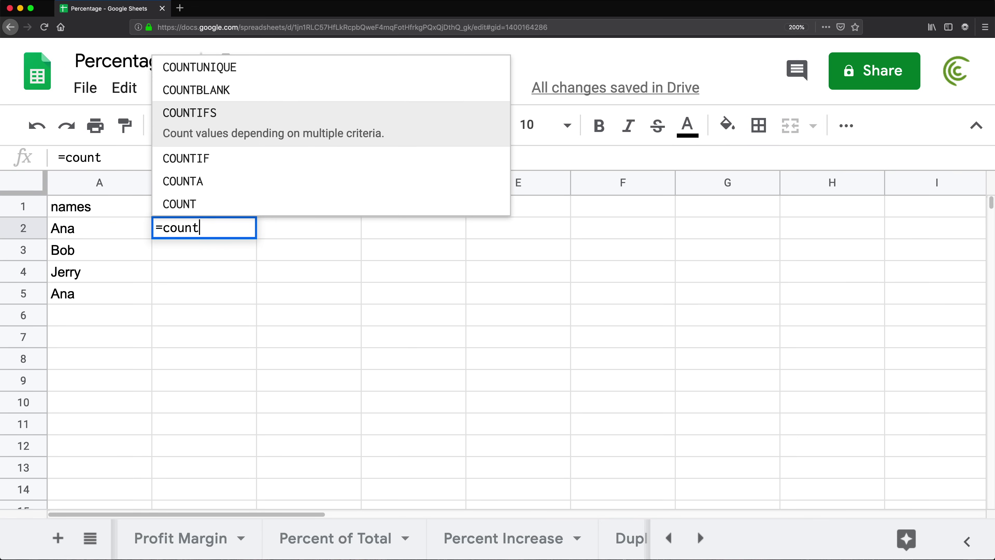
key("Tab")
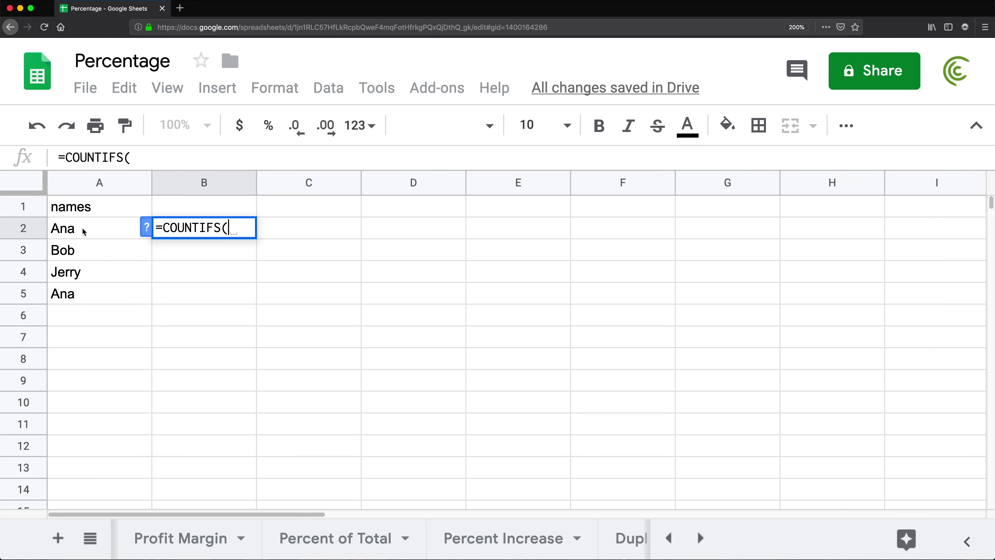
left_click_drag(83, 230, 84, 247)
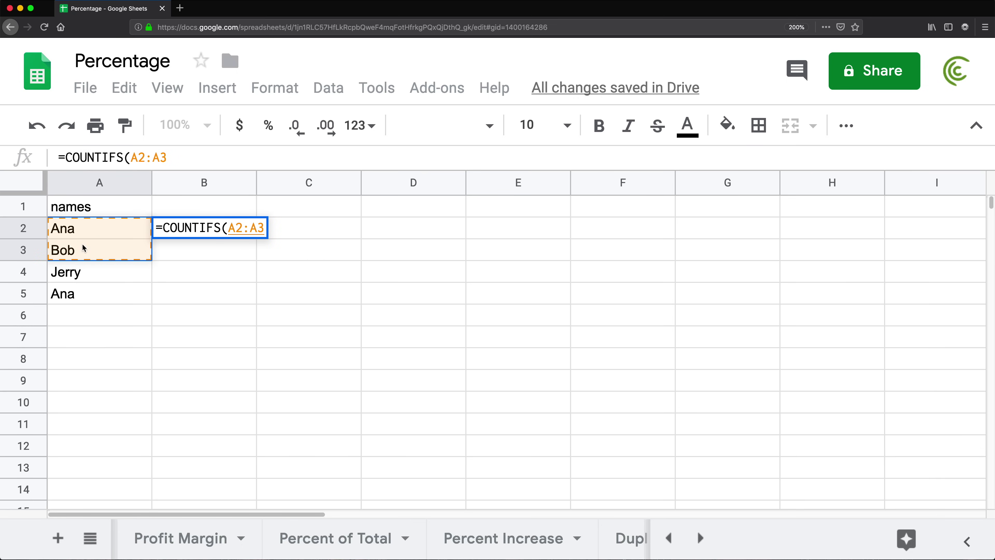
key("shift+Up")
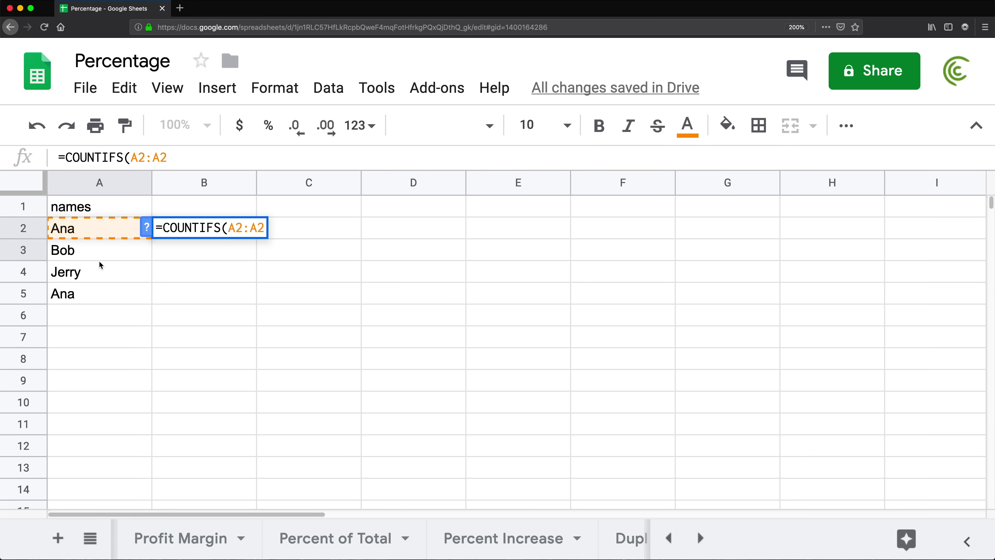
type(",")
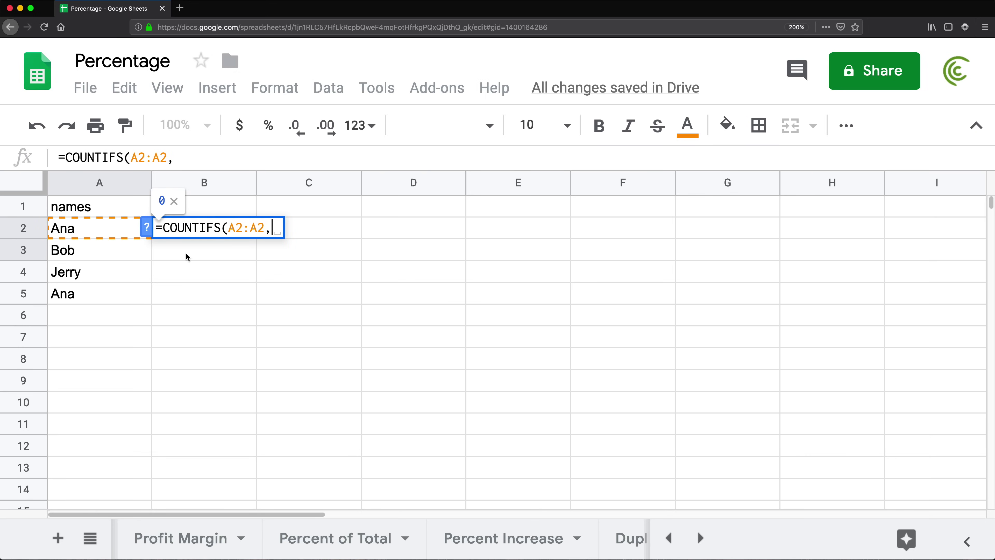
left_click(78, 235)
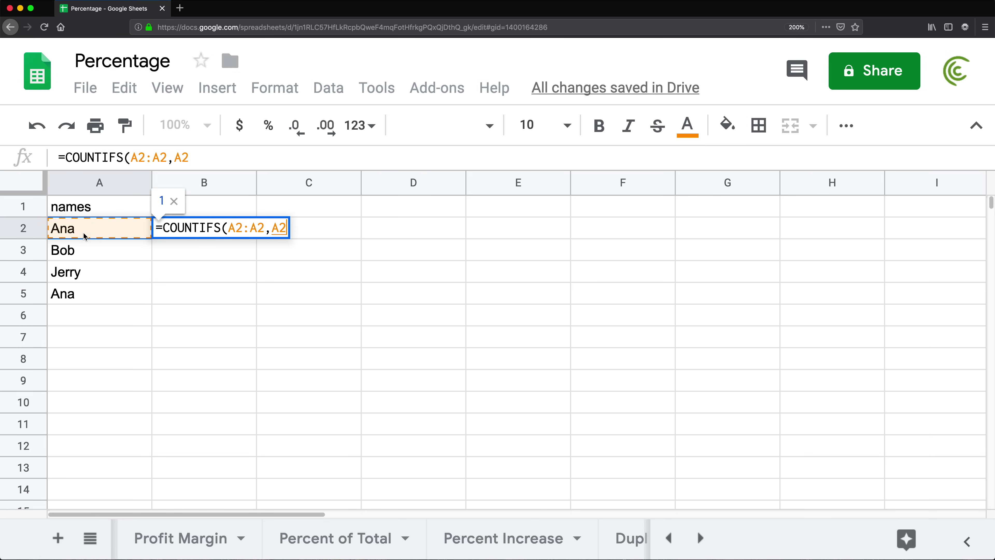
type(")")
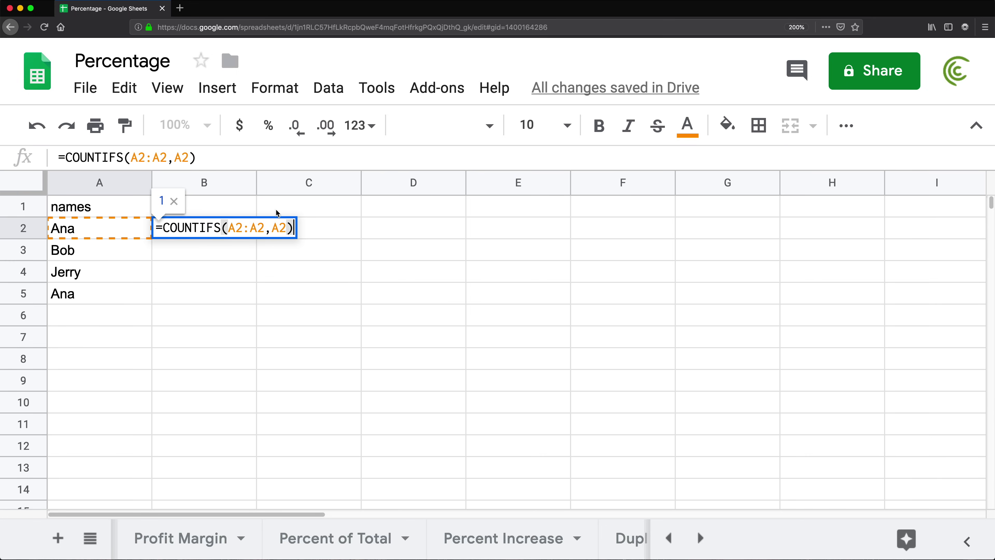
Add $ signs so the formula reads =COUNTIFS($A$2:$A2,$A2)
left_click(229, 227)
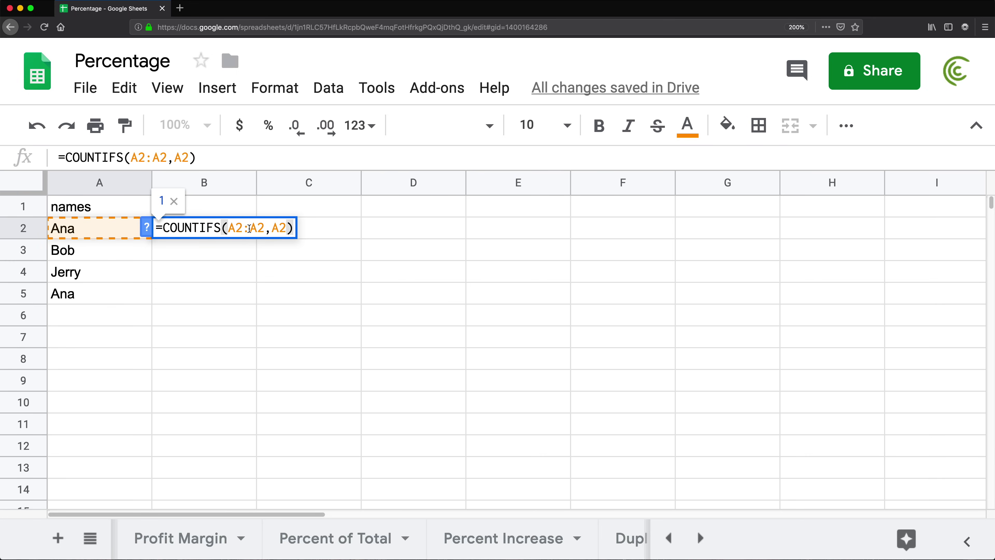
type("$A2:")
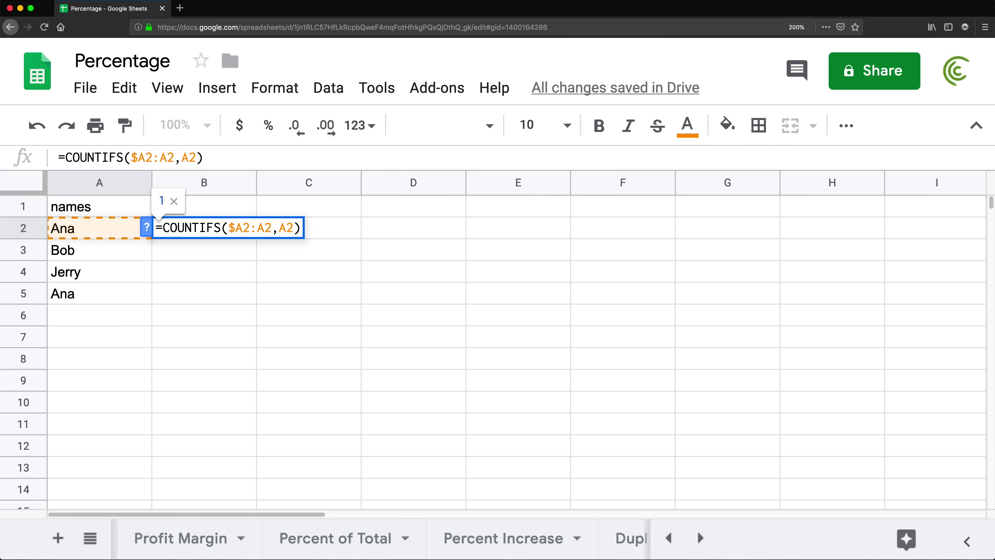
type("$")
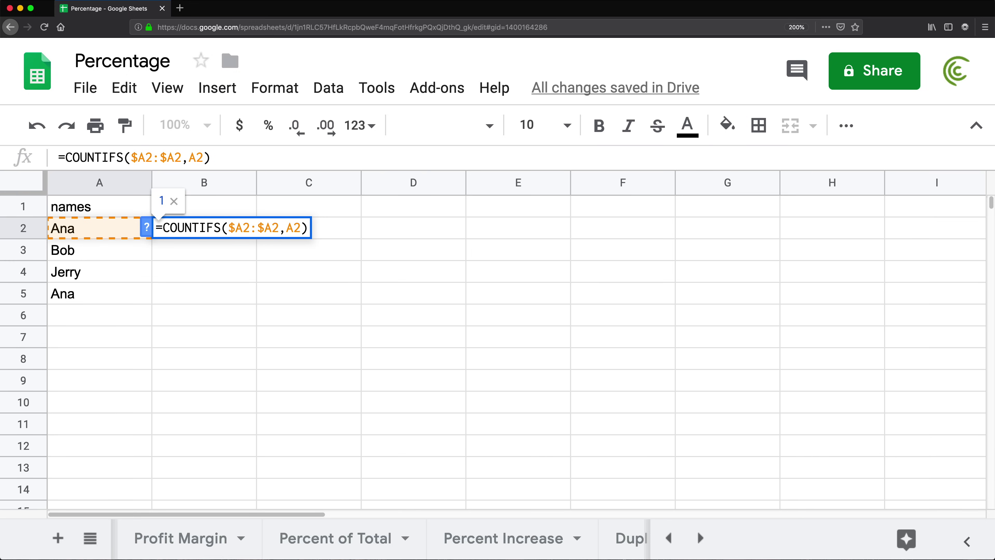
left_click(286, 227)
type("$")
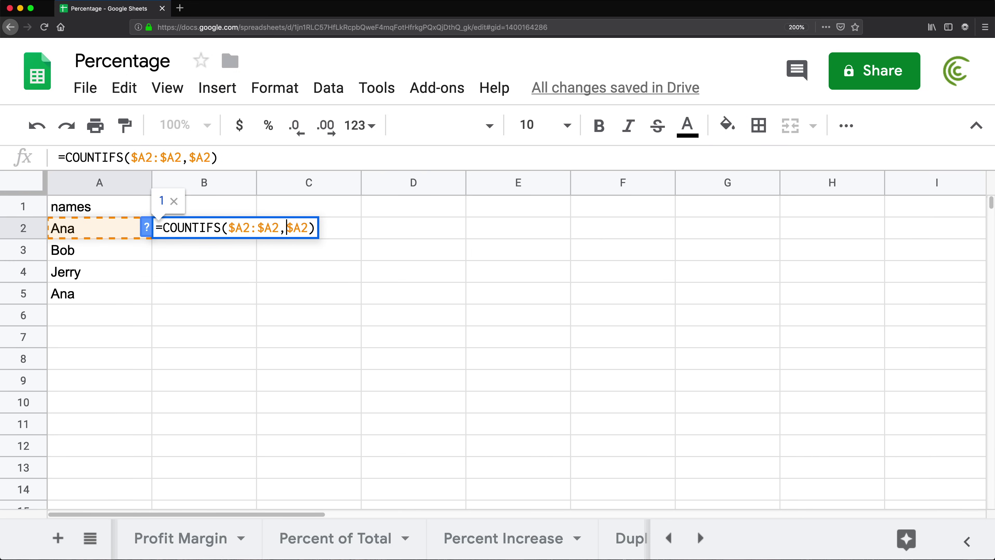
left_click(242, 226)
type("$")
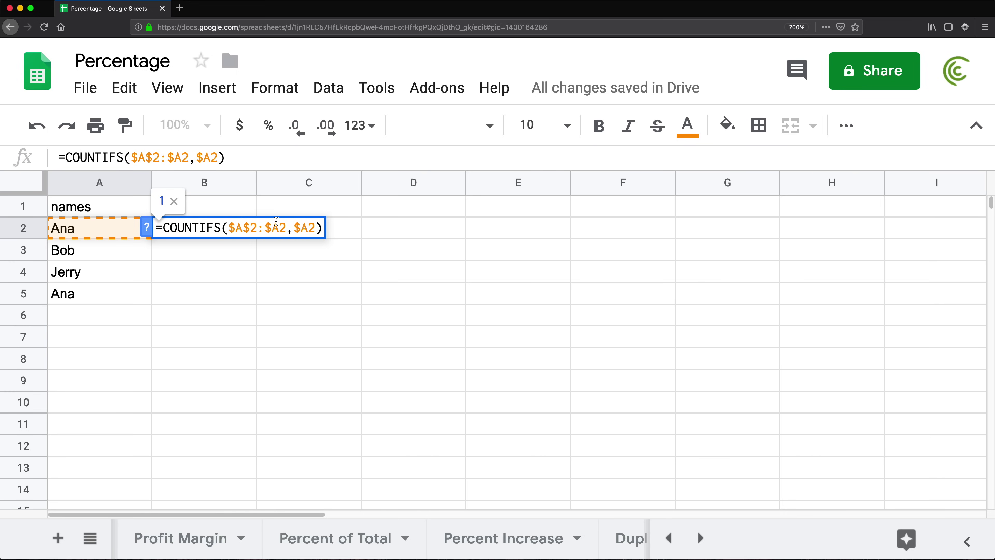
left_click(317, 227)
left_click(274, 228)
Fill the COUNTIFS formula from B2 down to B10 and check the counts
key("Return")
left_click(240, 236)
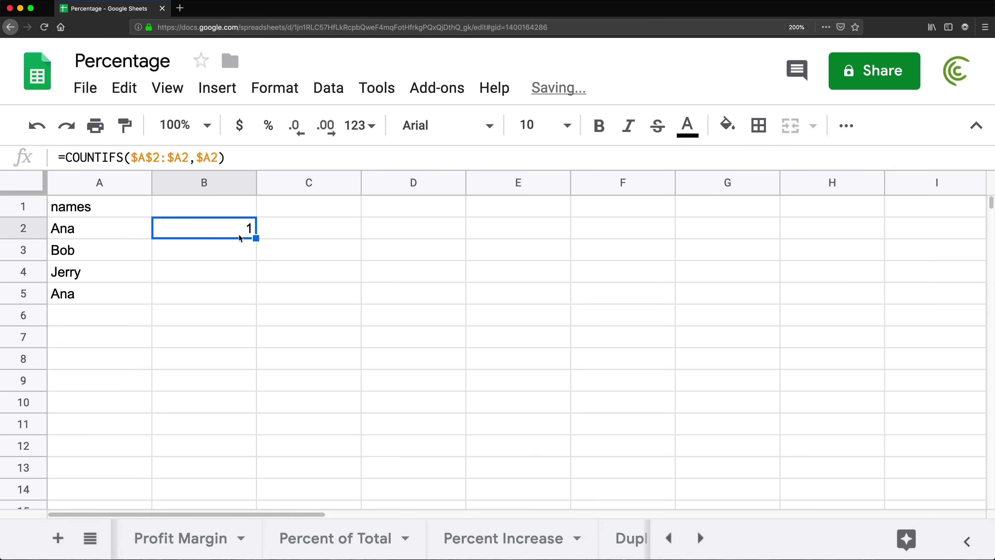
left_click_drag(256, 238, 248, 408)
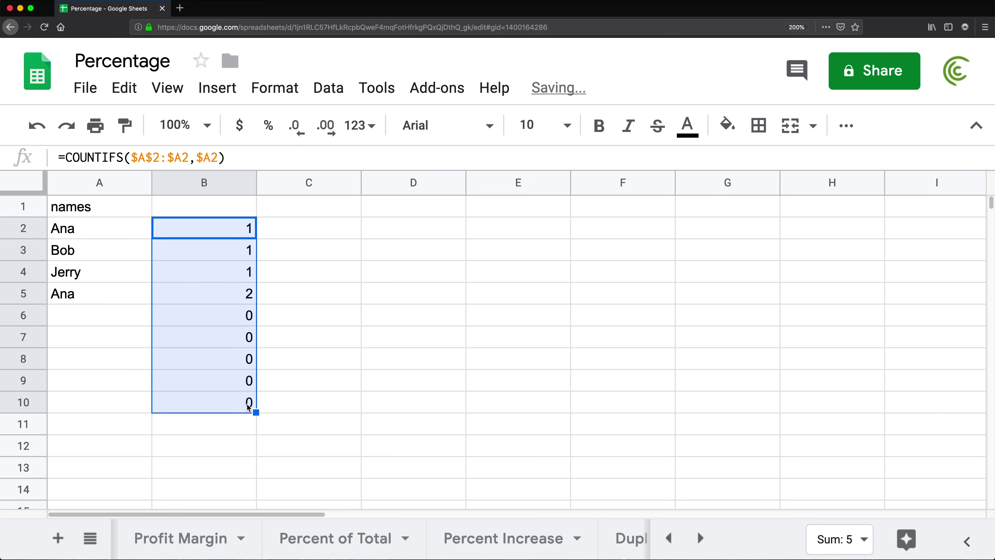
left_click(206, 235)
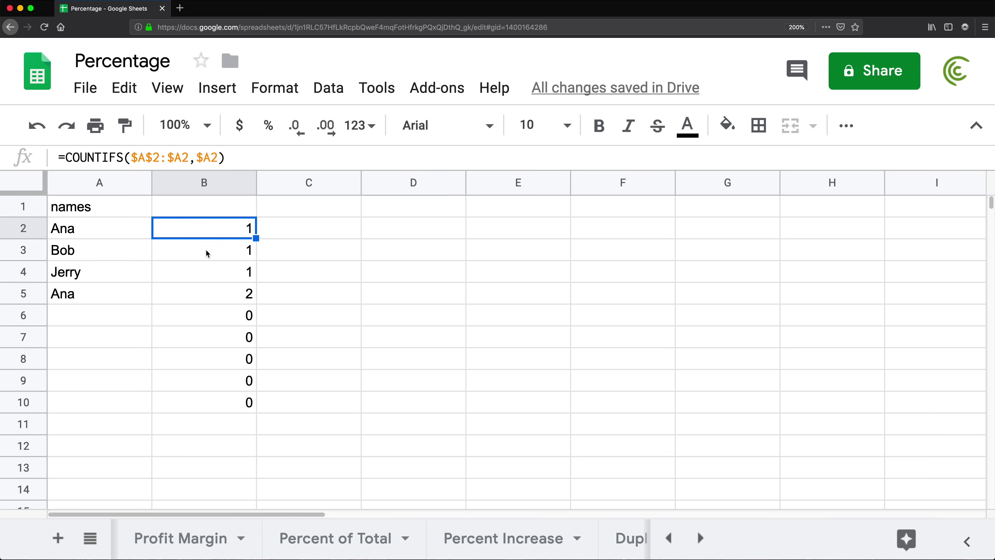
left_click(207, 253)
left_click(207, 266)
left_click(209, 300)
Enter Ana in A6 and Bob in A7
left_click(72, 293)
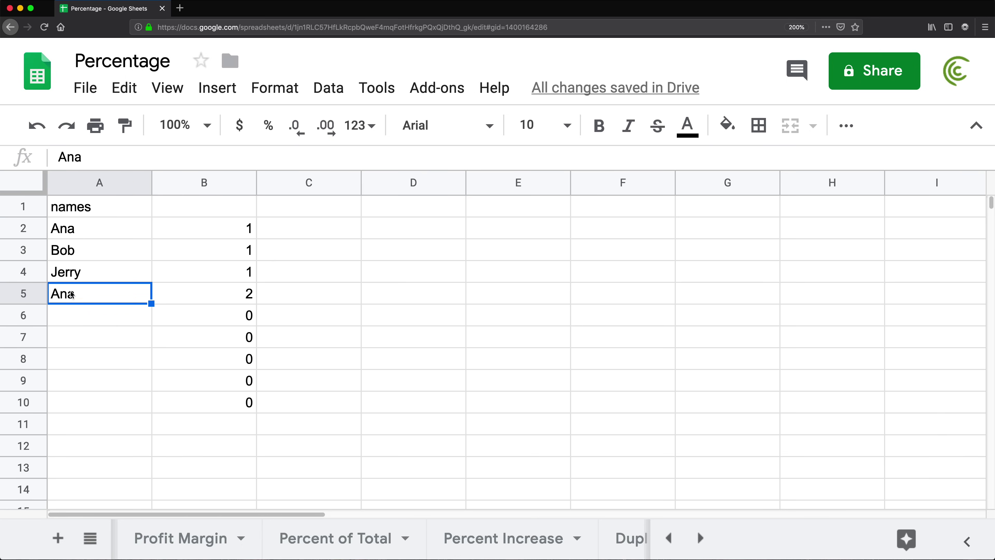
left_click(109, 312)
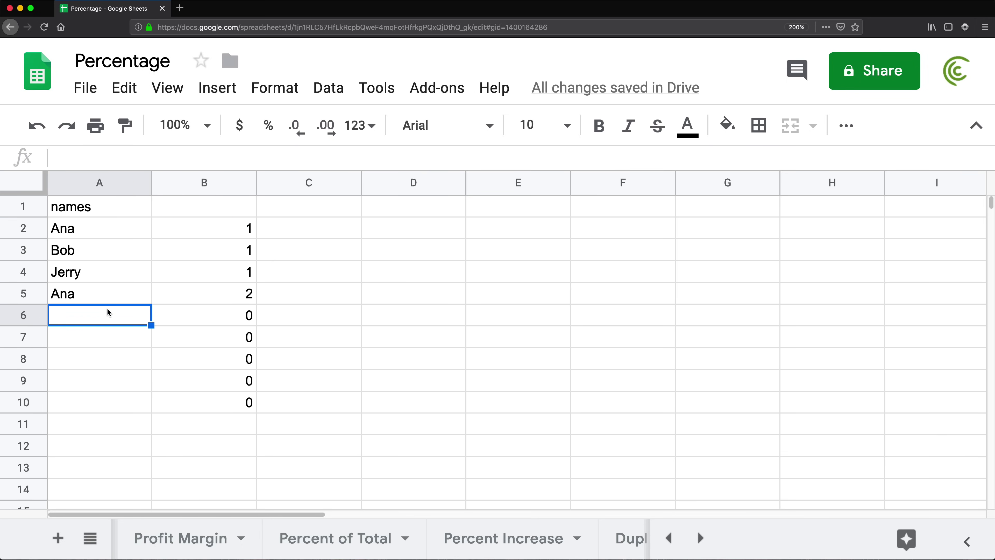
type("Ana")
key("Return")
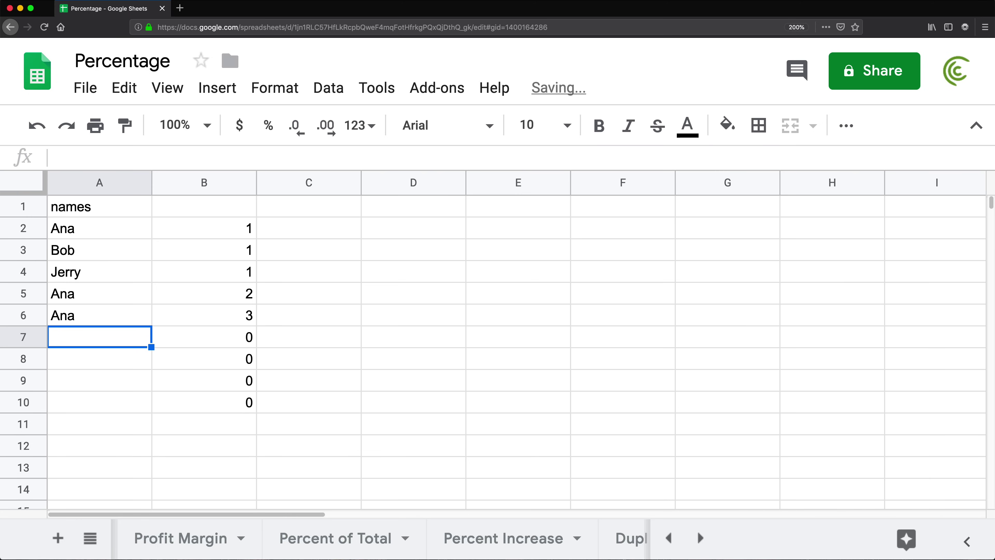
type("Bob")
key("Return")
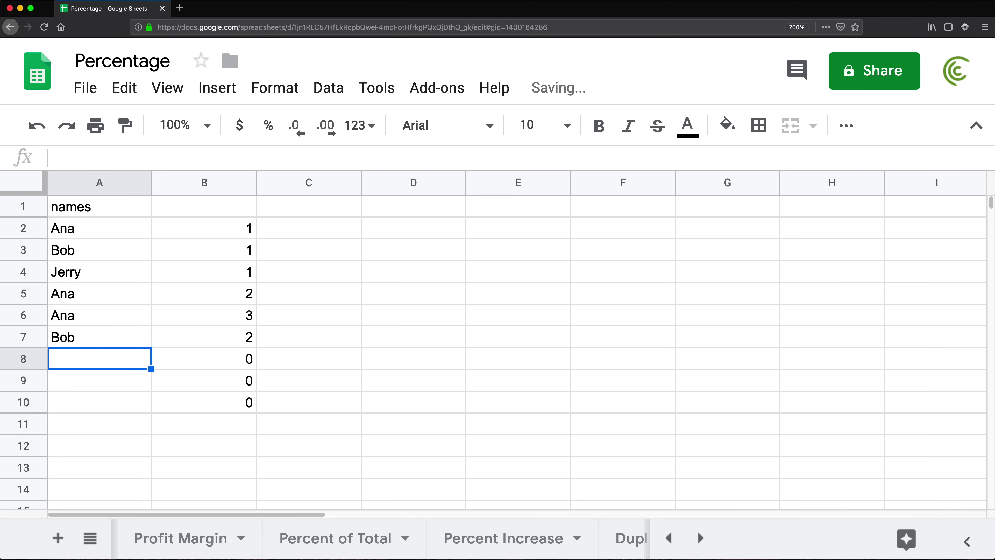
Enter Jerry in A8 and Pete in A9, checking their running counts
left_click(100, 336)
left_click(204, 337)
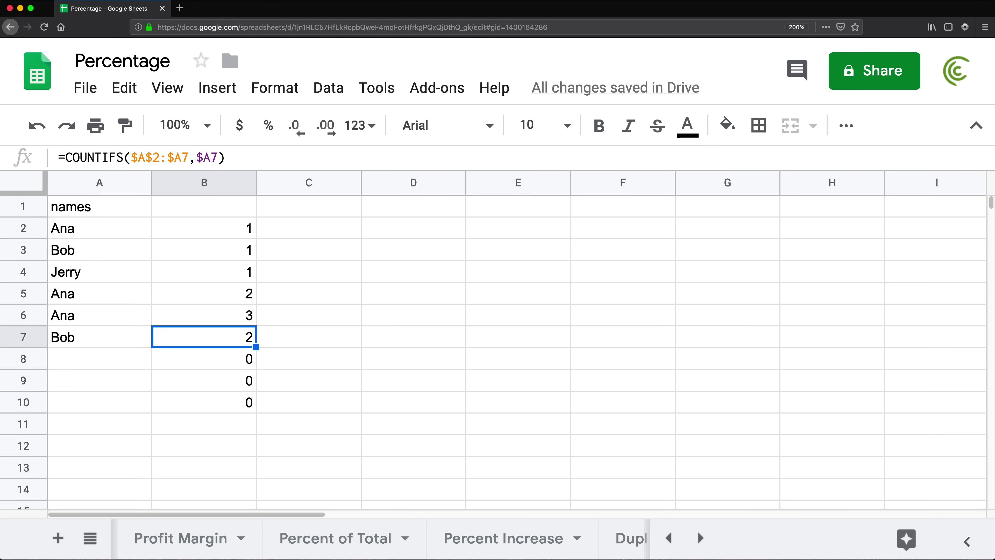
left_click(203, 358)
left_click(100, 359)
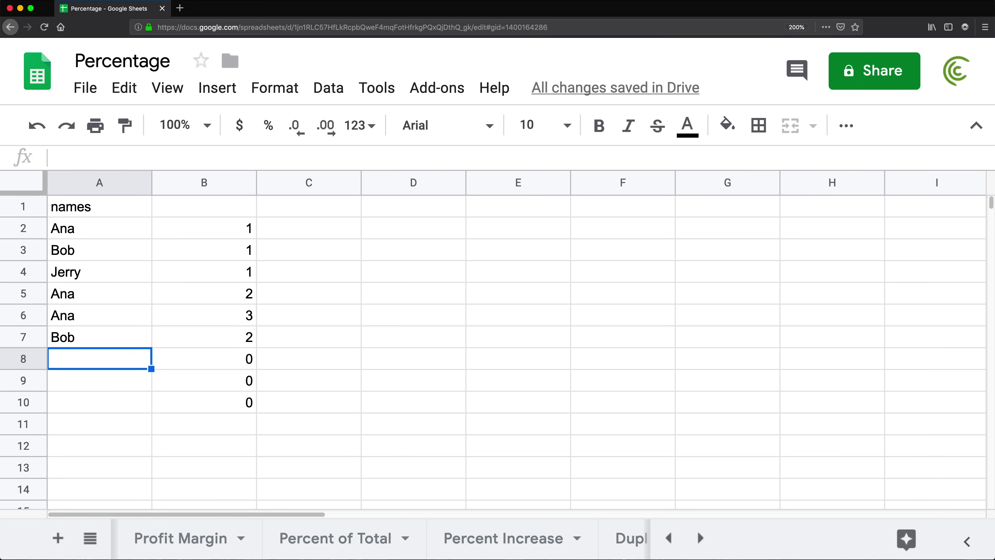
type("Jerry")
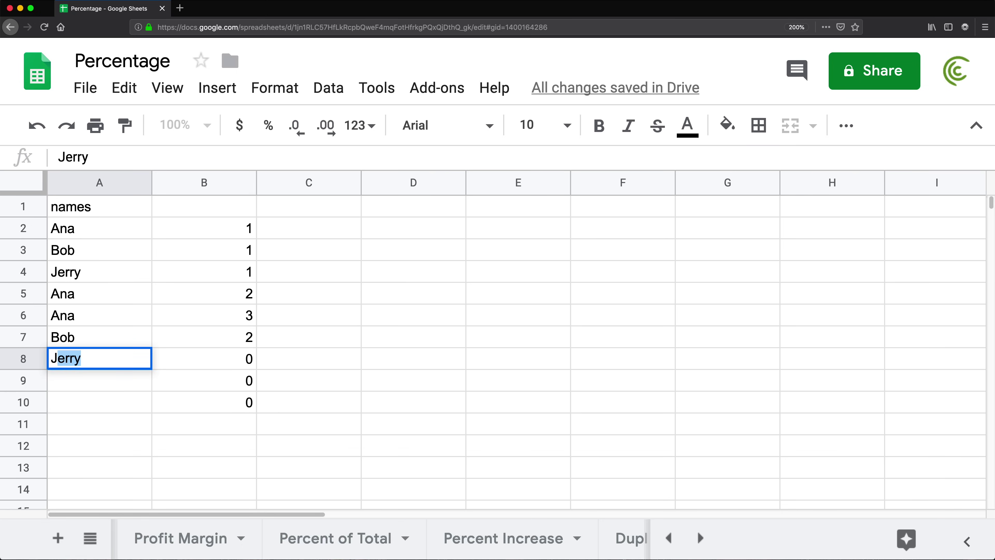
key("Return")
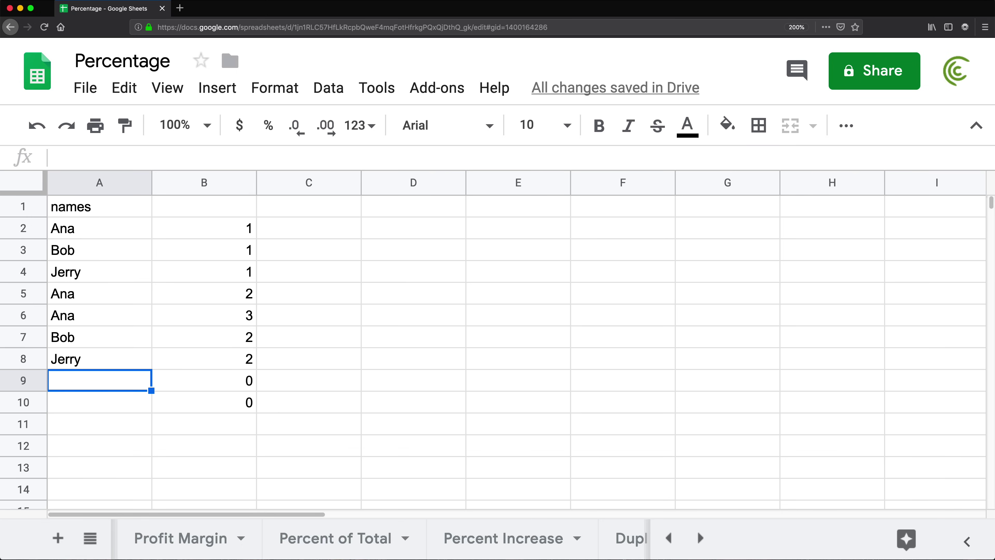
type("Pete")
key("Return")
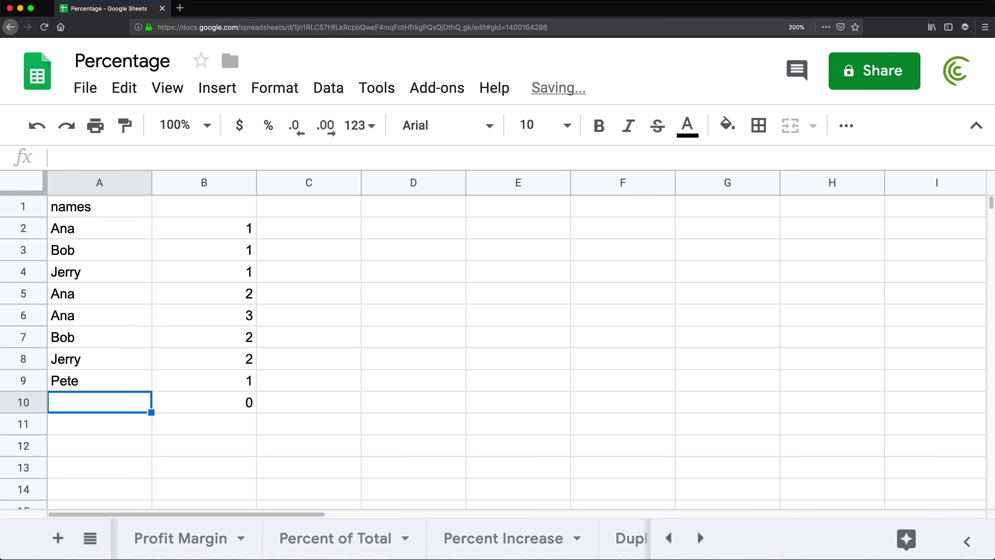
key("Up")
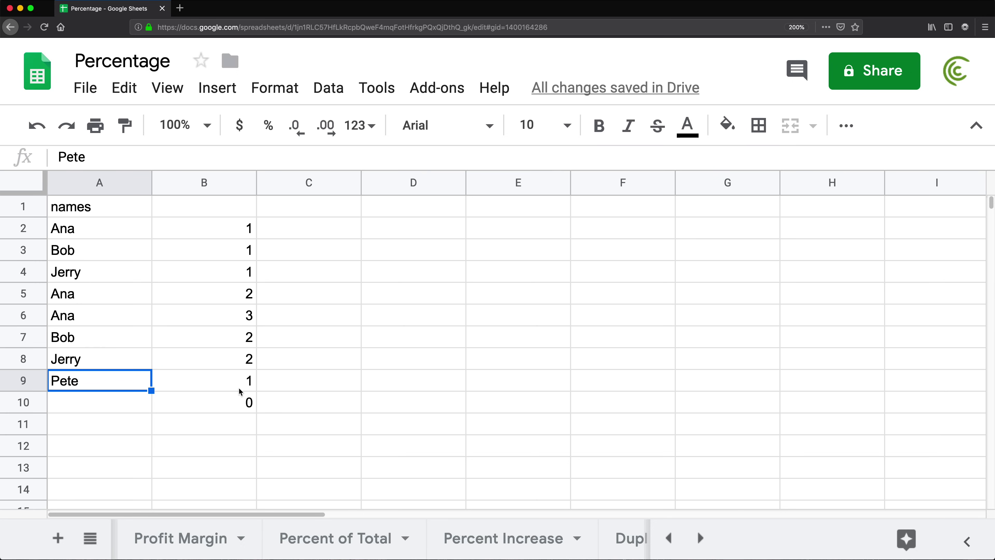
left_click(173, 232)
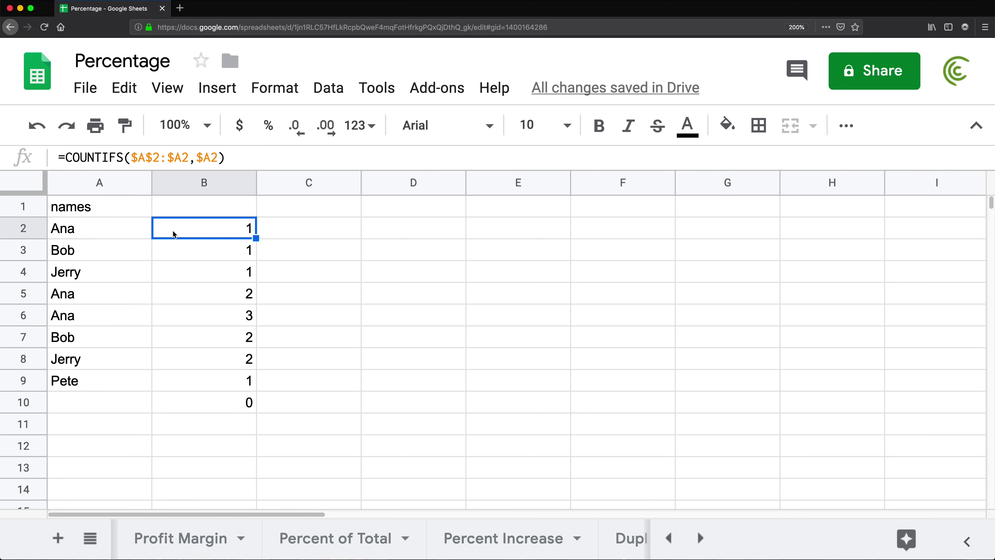
left_click(116, 236)
left_click(159, 297)
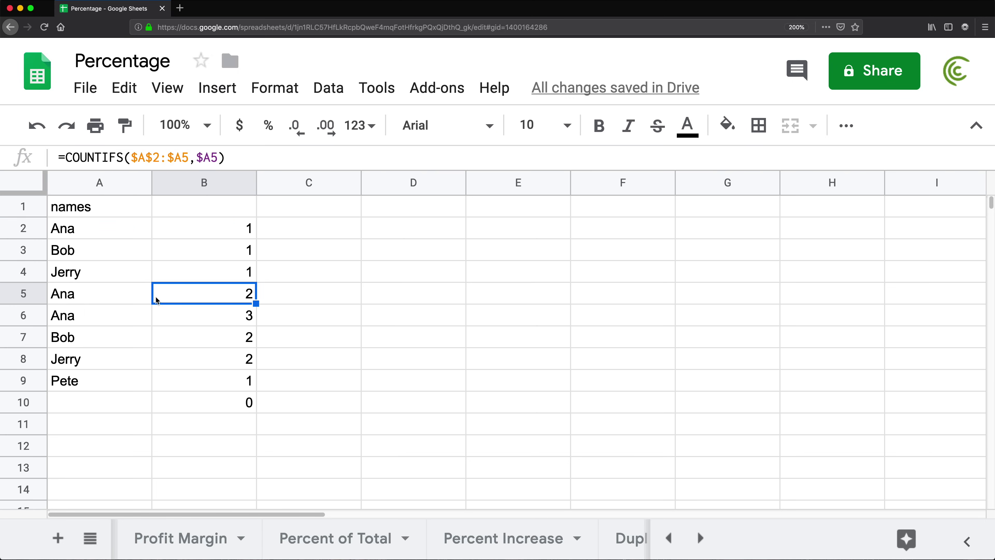
left_click(99, 299)
left_click(110, 317)
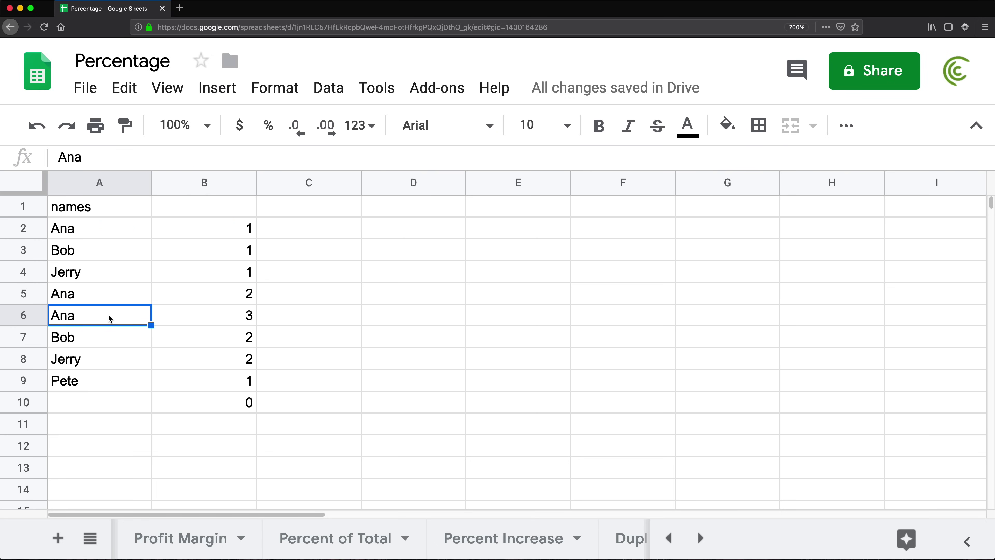
left_click(196, 223)
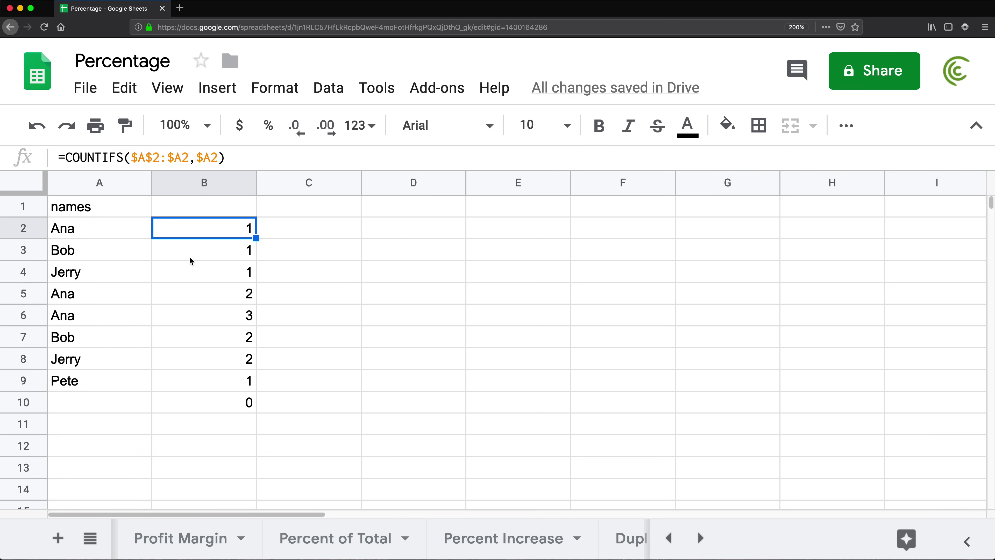
Append >1 to B2's COUNTIFS formula and fill it down to B13
double_click(189, 231)
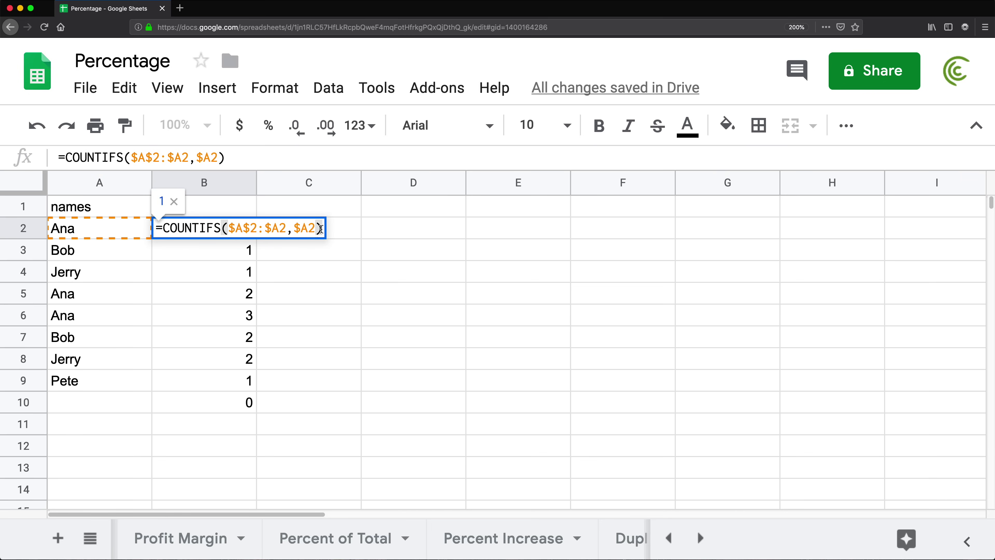
key("super+b")
type(">1")
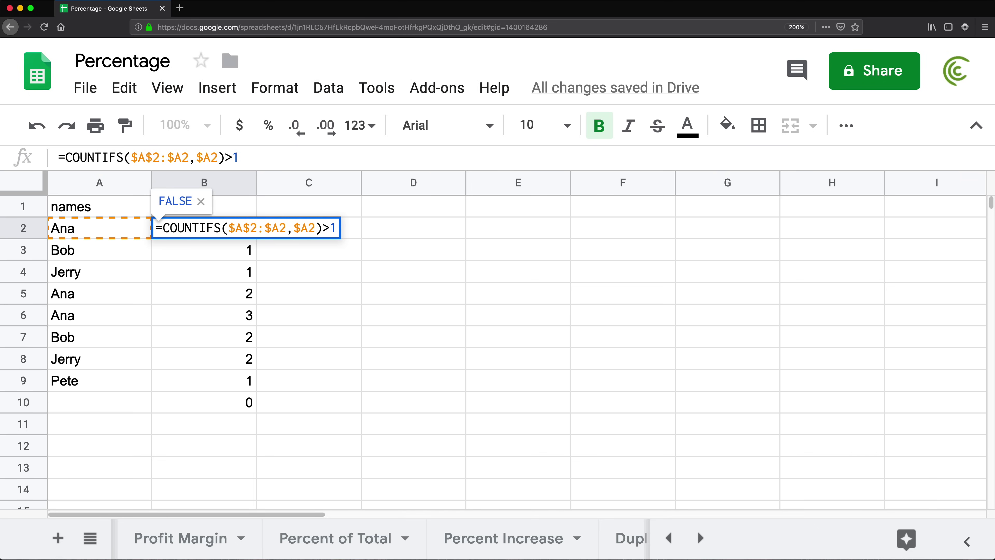
key("Return")
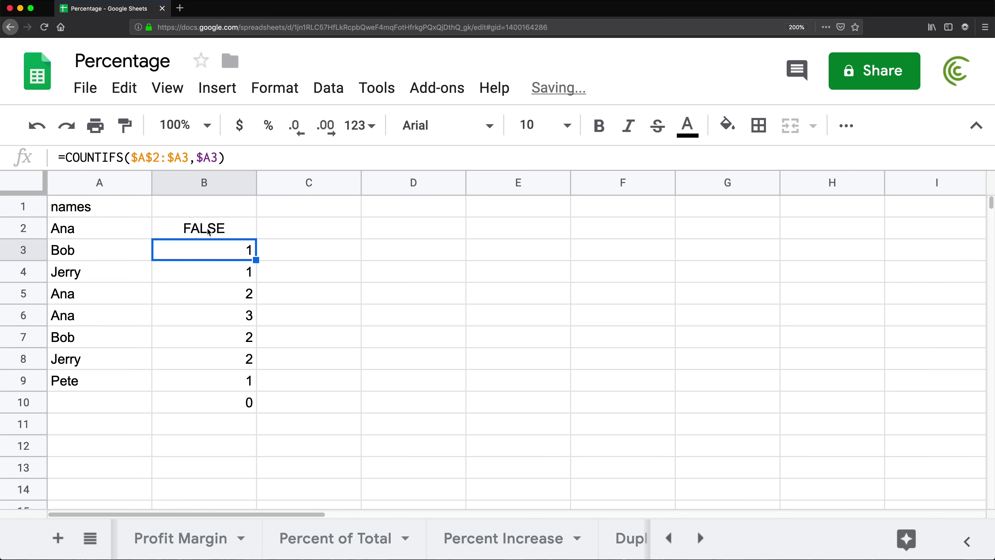
left_click(207, 228)
left_click_drag(256, 238, 264, 465)
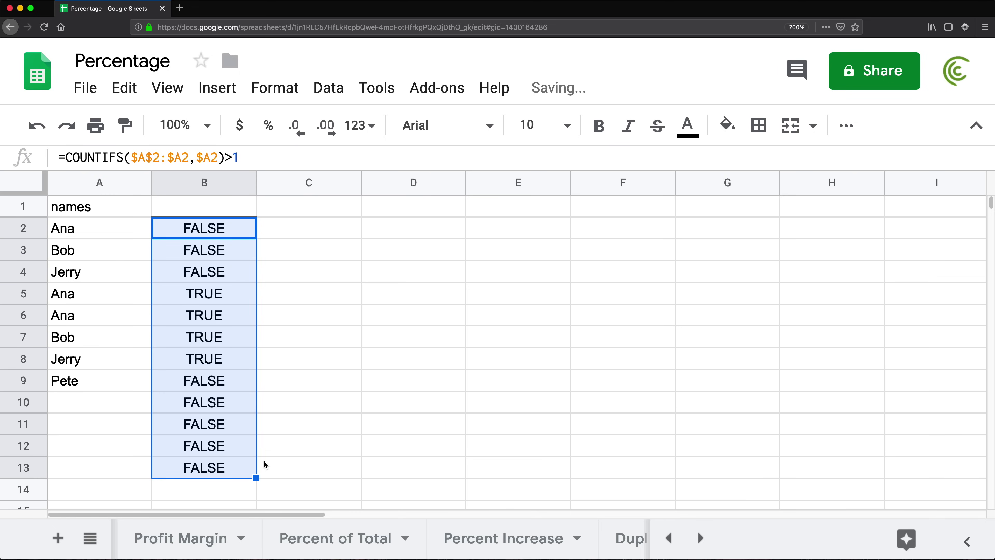
Review the TRUE flags in rows 5–8 and FALSE for first names in rows 2–4
left_click(105, 300)
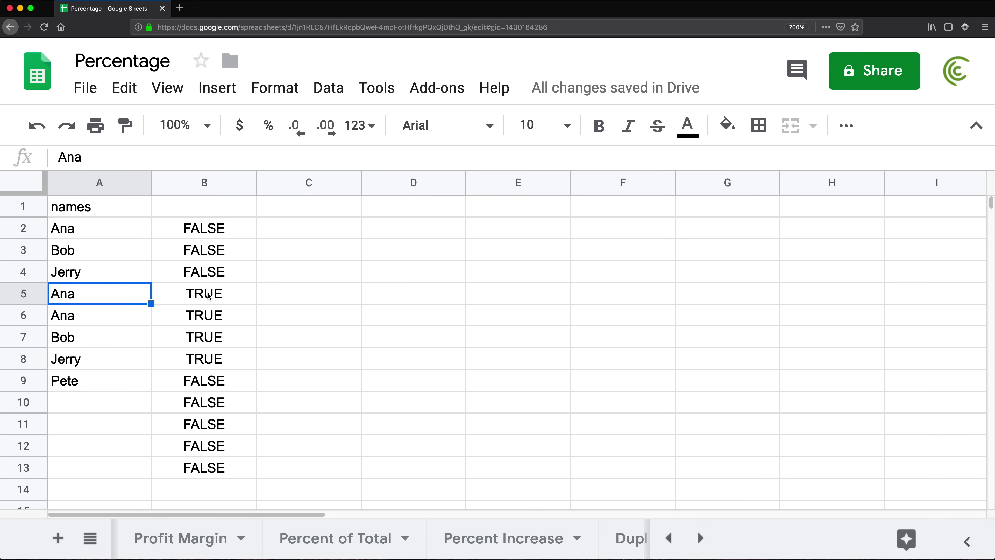
left_click(190, 322)
left_click(196, 340)
left_click(203, 366)
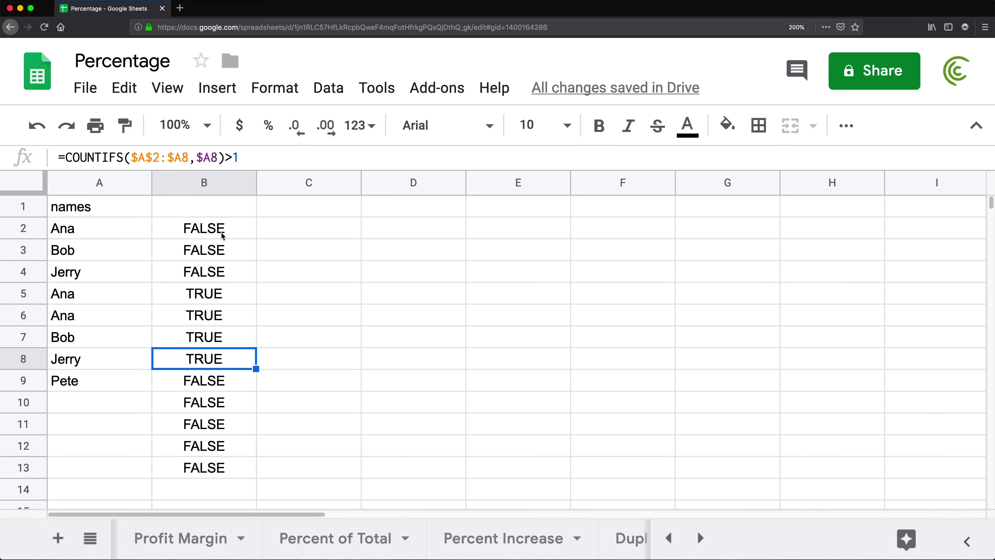
left_click_drag(208, 230, 213, 272)
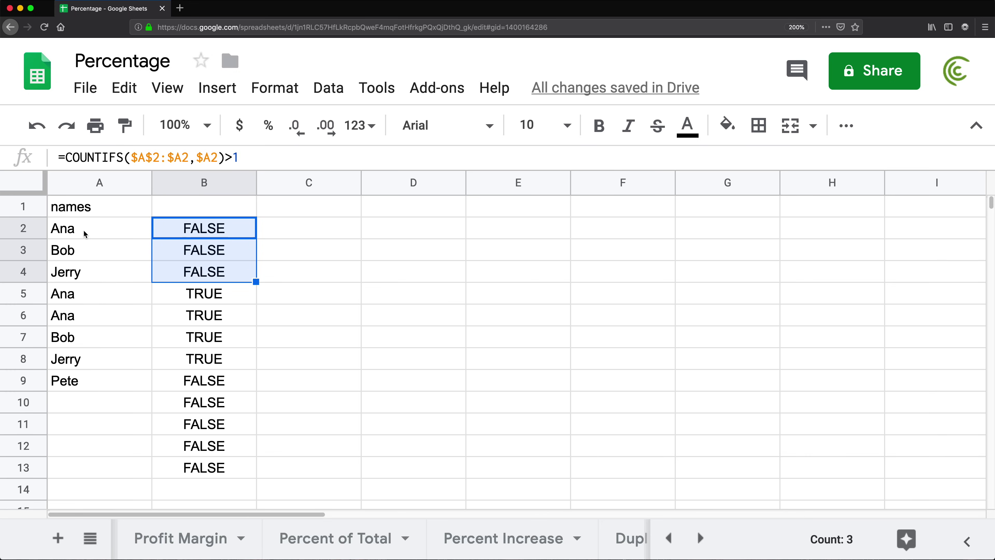
left_click_drag(82, 229, 91, 262)
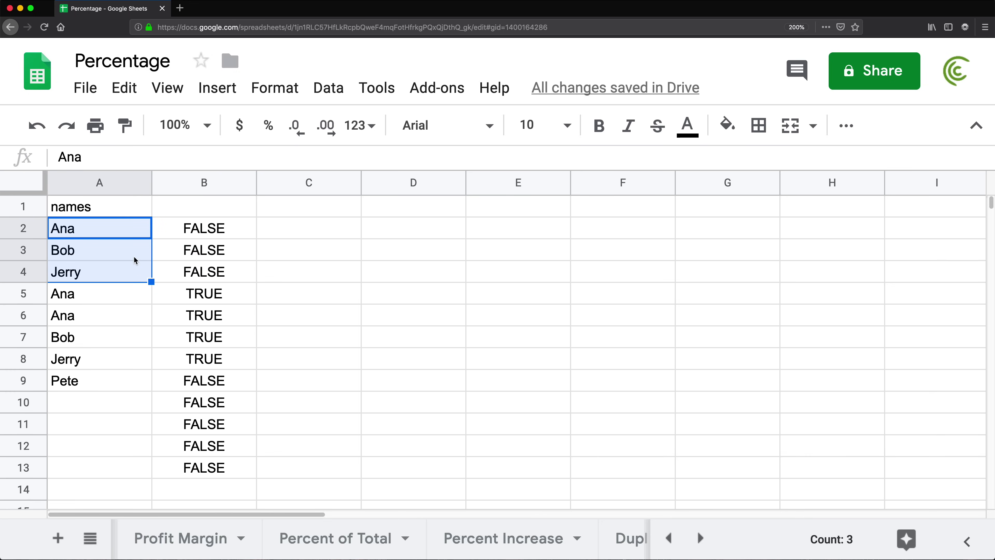
left_click_drag(214, 302, 213, 363)
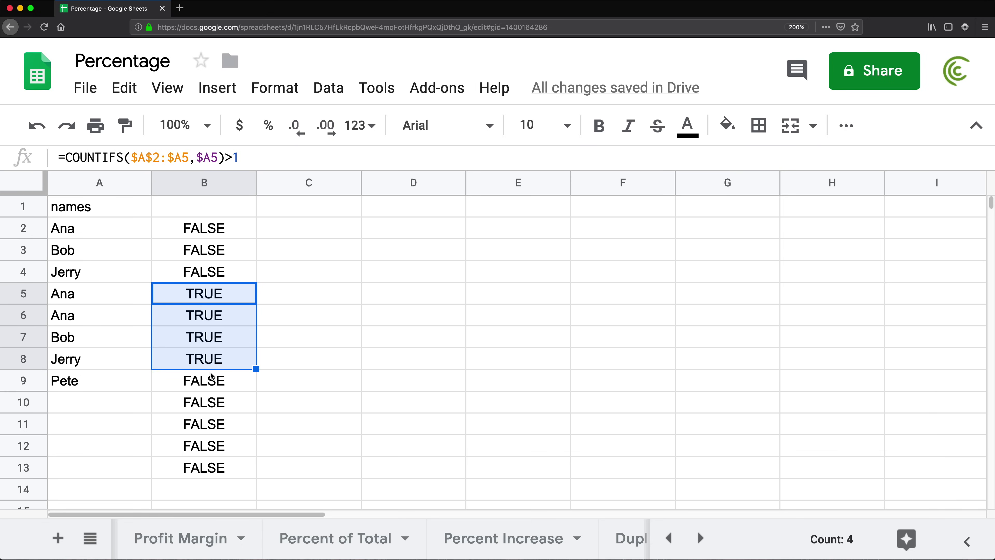
left_click(120, 404)
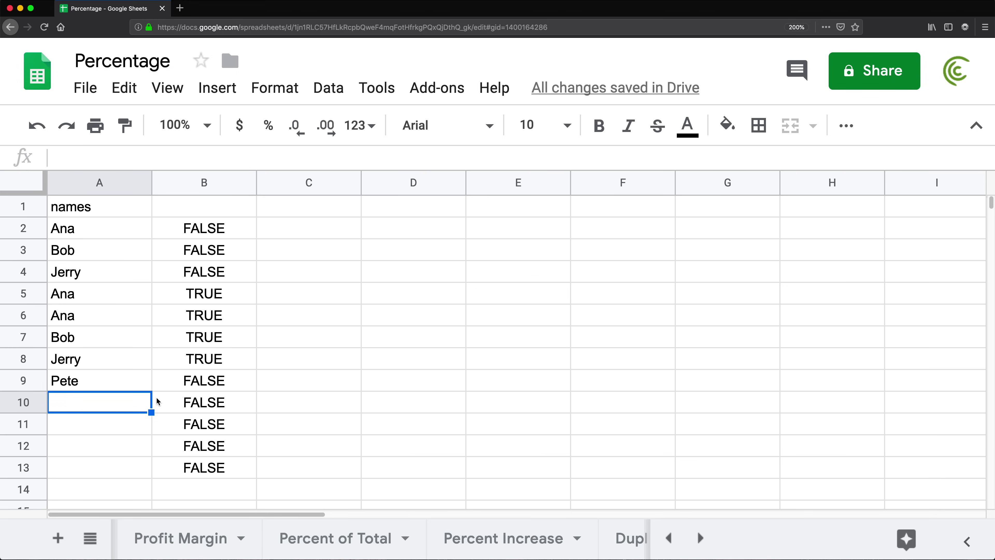
Change B2 to =NOT(COUNTIFS($A$2:$A2,$A2)>1) and fill it down to B13
double_click(197, 230)
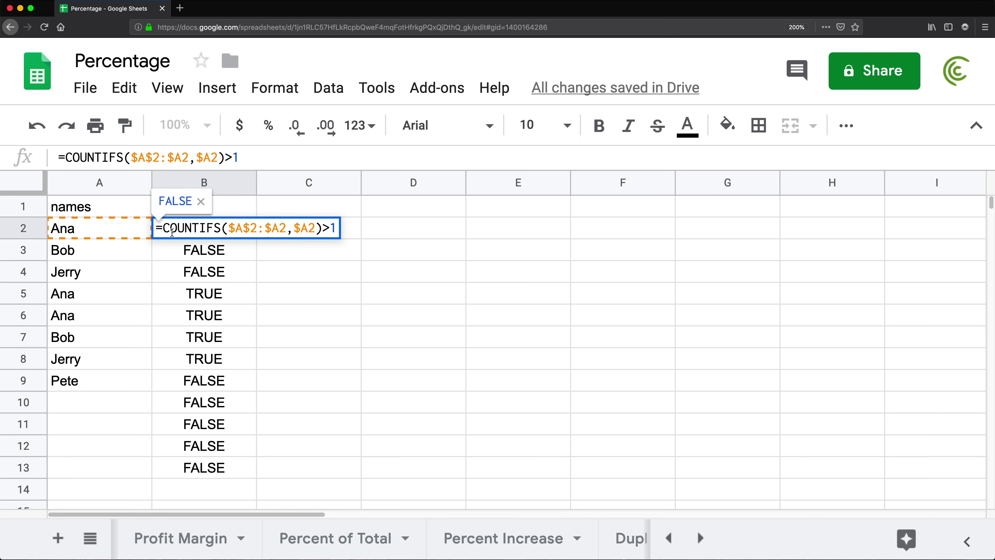
left_click(163, 228)
type("NOT(")
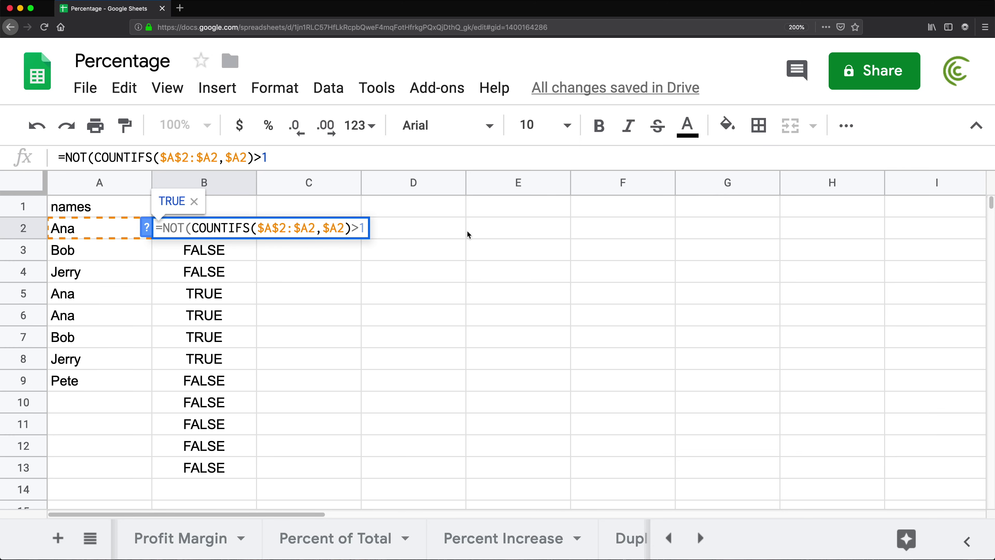
left_click(366, 227)
type(")")
key("Return")
key("Up")
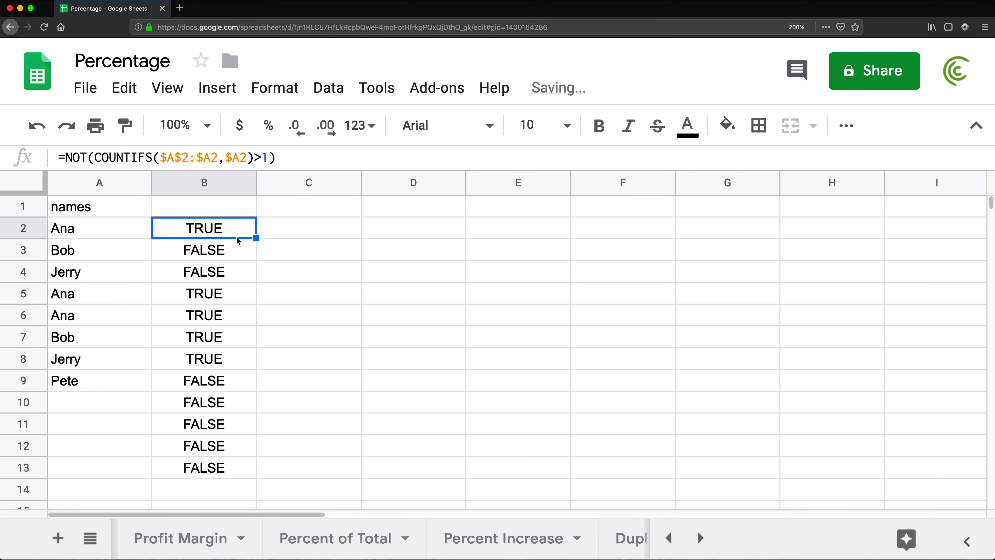
left_click_drag(256, 238, 248, 478)
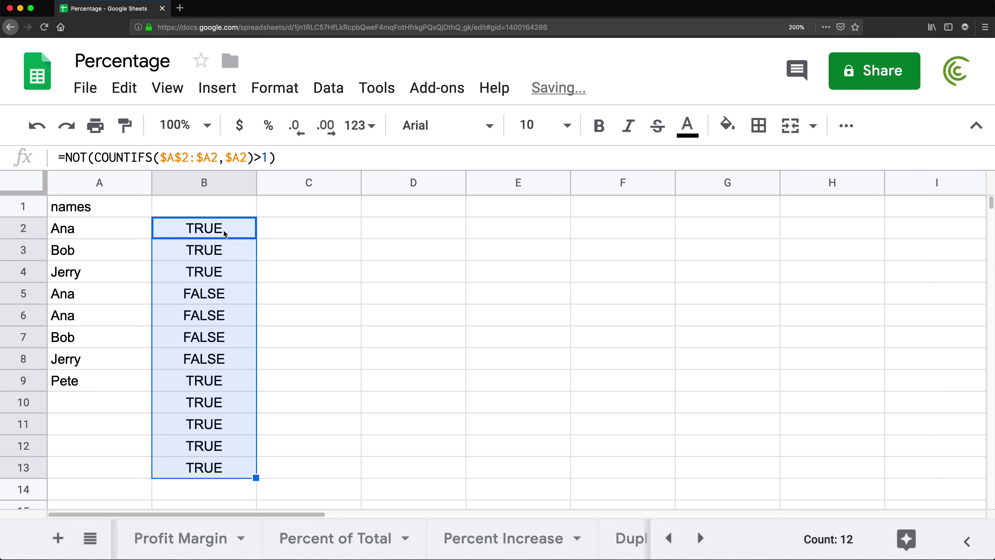
Review the TRUE results for first names and the empty rows 10–13
left_click_drag(224, 233, 216, 270)
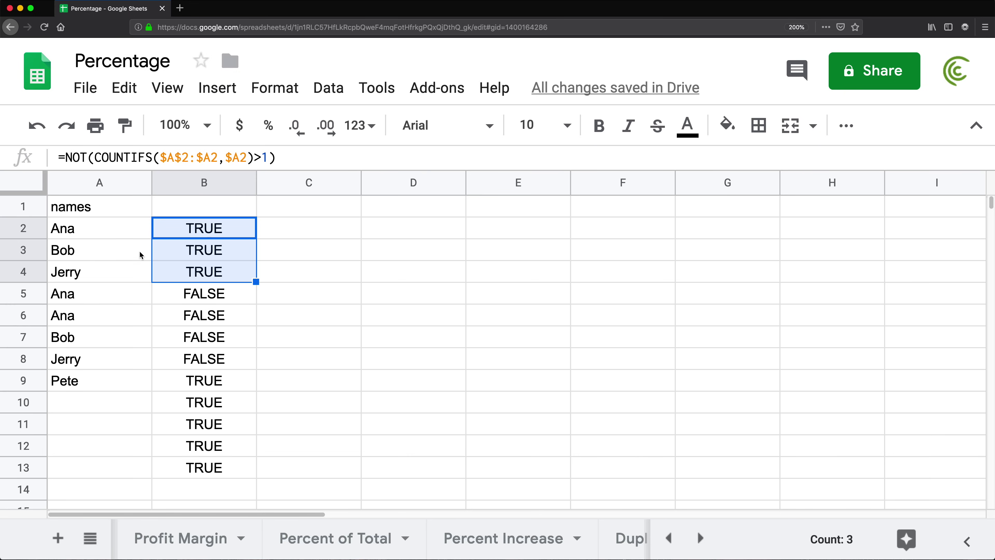
left_click_drag(102, 231, 101, 263)
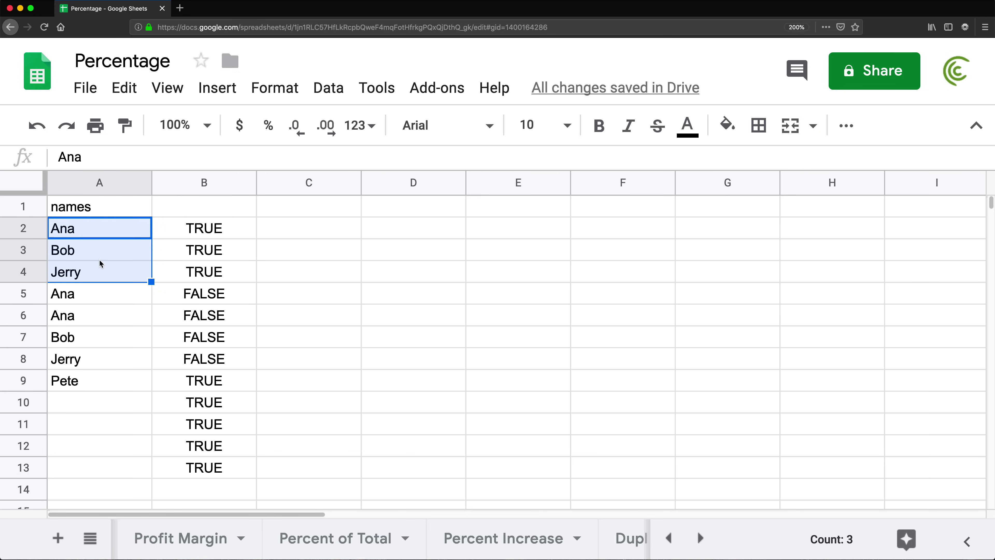
left_click(195, 299)
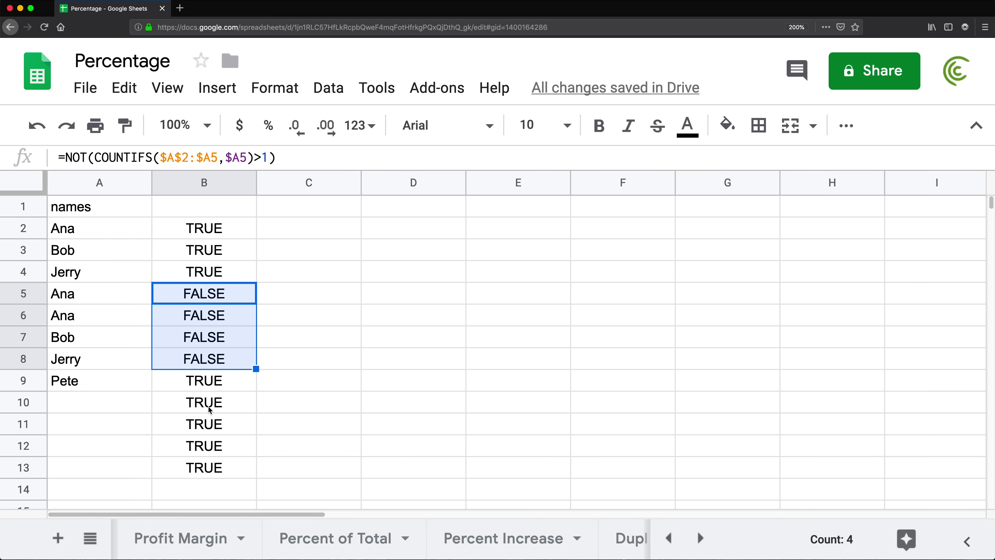
left_click_drag(217, 408, 253, 464)
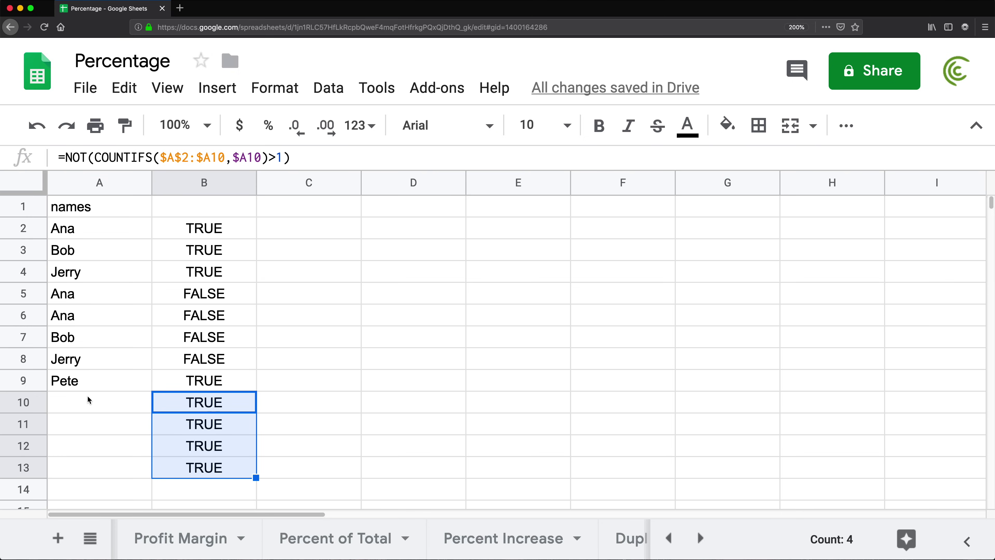
left_click_drag(84, 400, 120, 456)
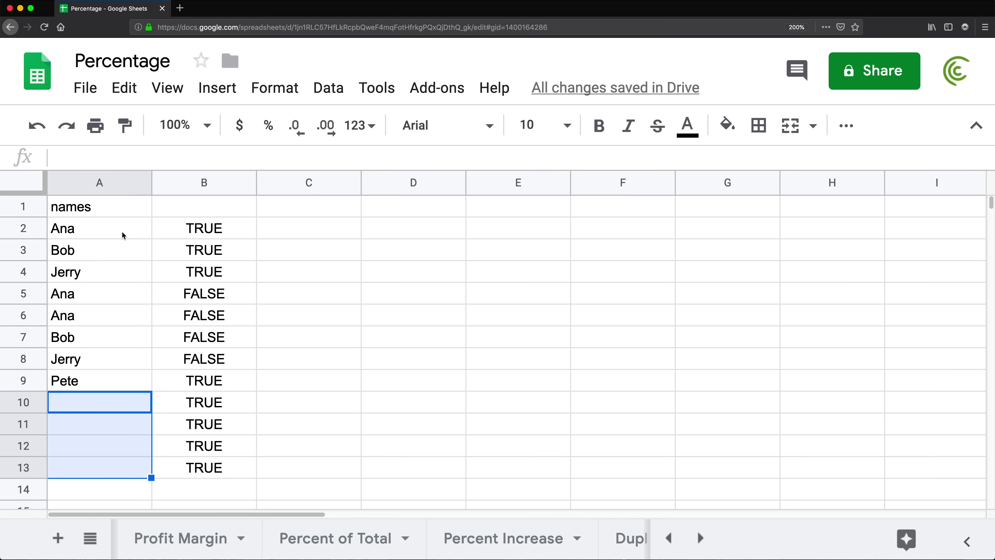
Clear the names in A2:A9 and copy B2's NOT(COUNTIFS) formula text
left_click_drag(121, 231, 142, 382)
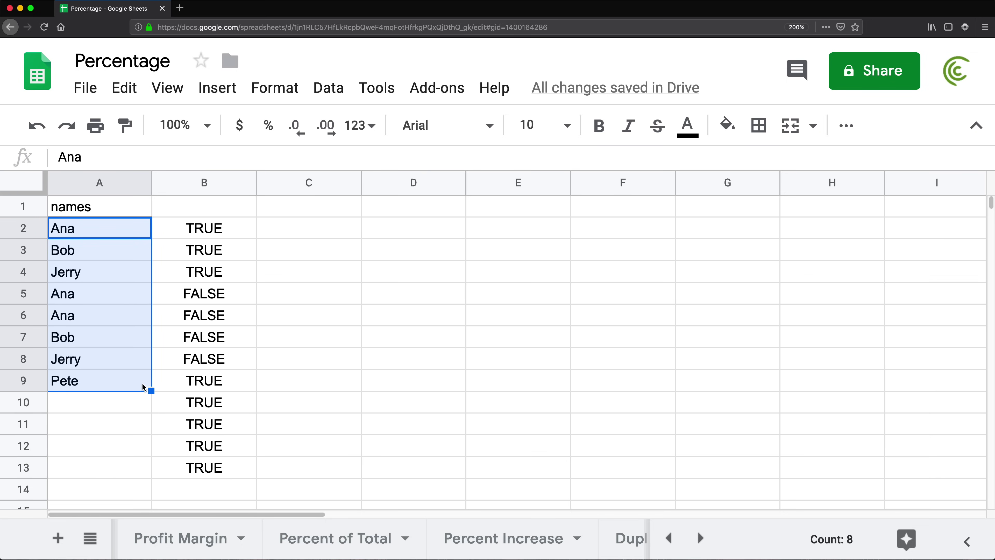
key("Delete")
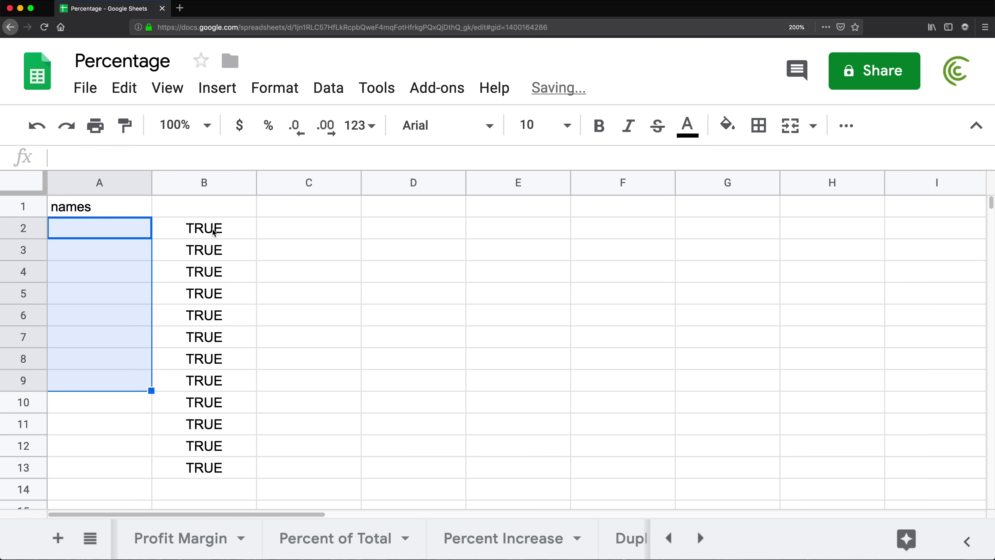
double_click(214, 232)
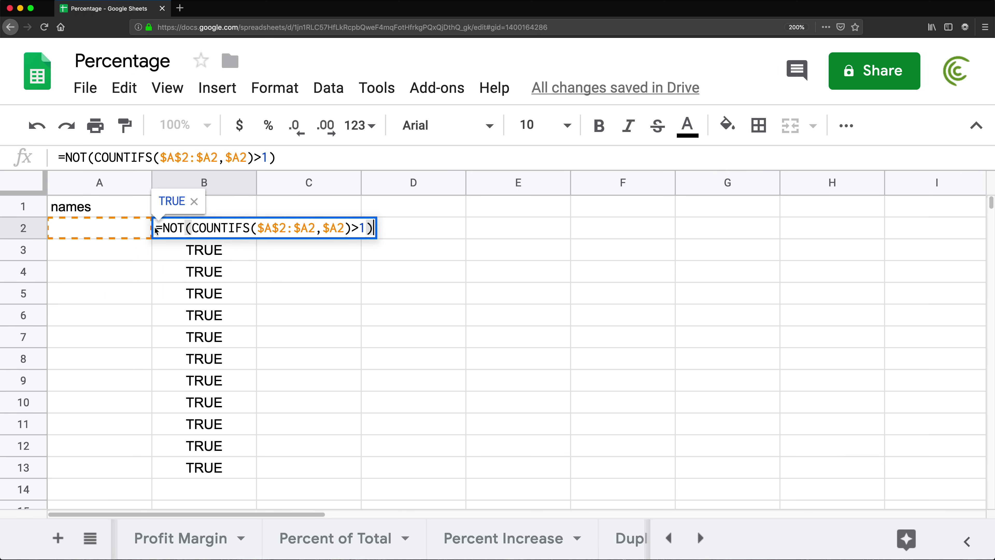
left_click_drag(156, 227, 427, 242)
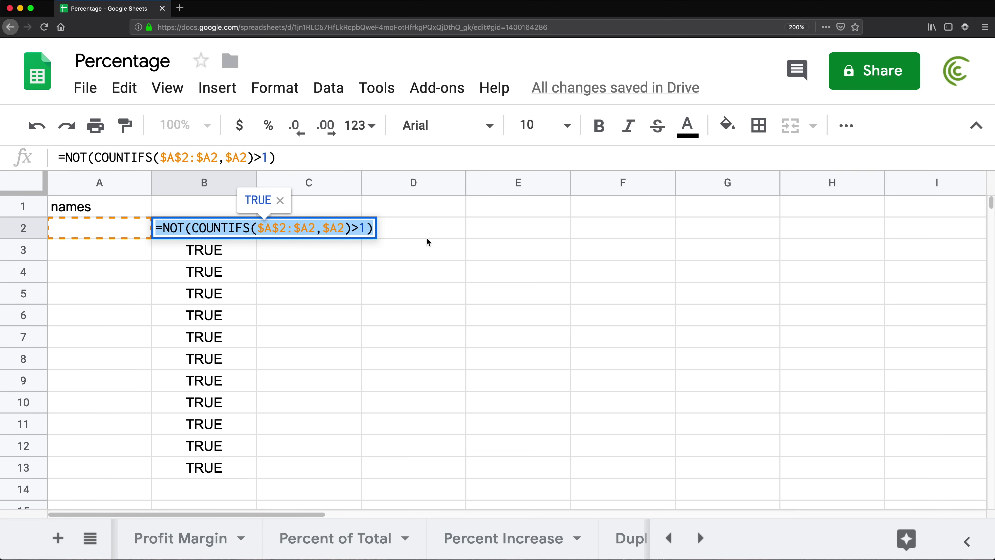
key("Escape")
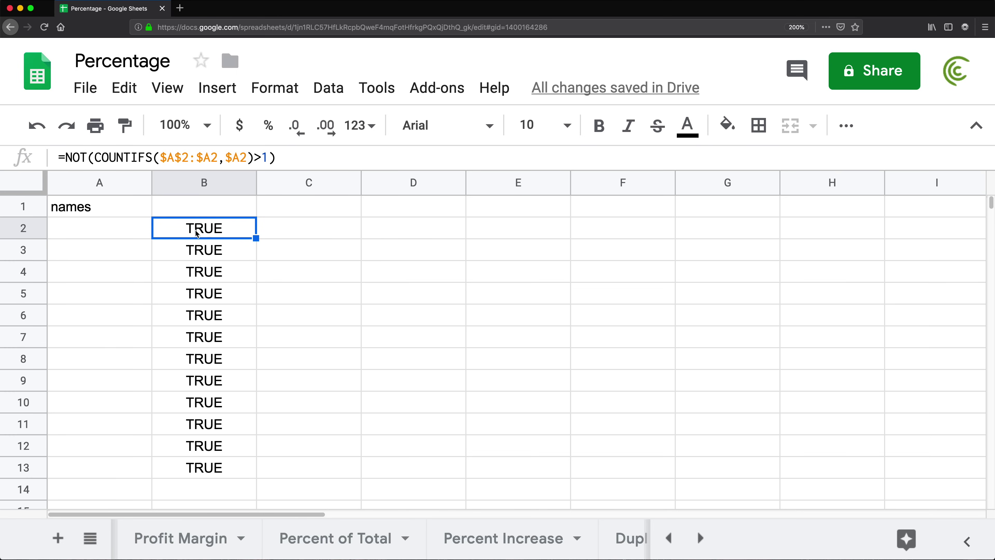
Select the names range A2:A75
left_click_drag(87, 226, 92, 457)
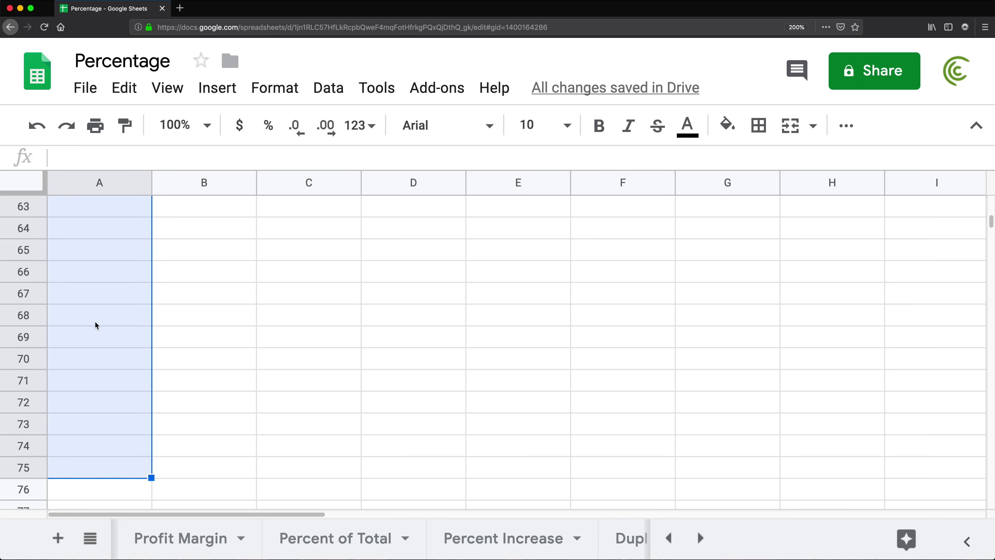
scroll(95, 322, "up", 1)
scroll(95, 322, "down", 1)
Add a 'Custom formula is' validation rule pasting =NOT(COUNTIFS($A$2:$A2,$A2)>1), set to reject input
left_click(328, 90)
scroll(411, 431, "down", 1)
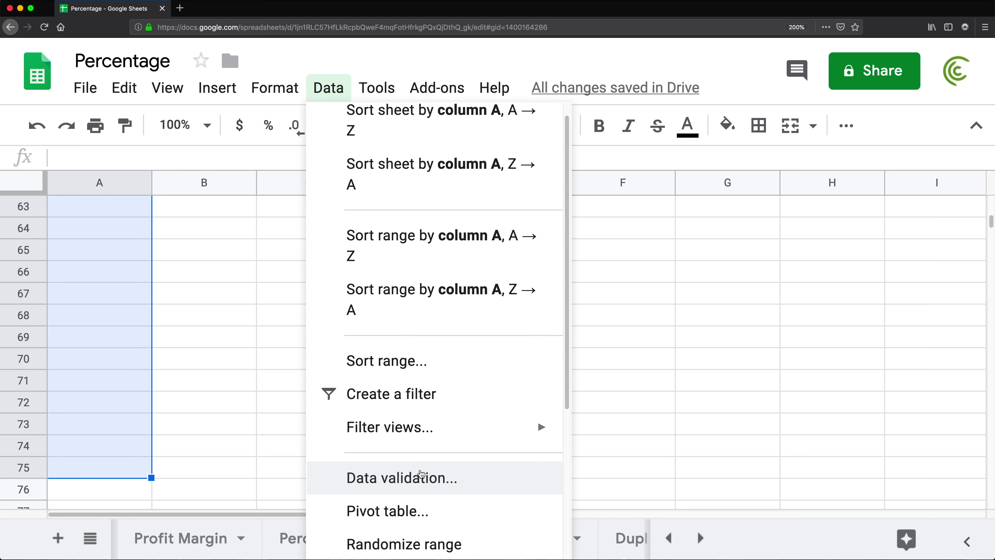
left_click(417, 478)
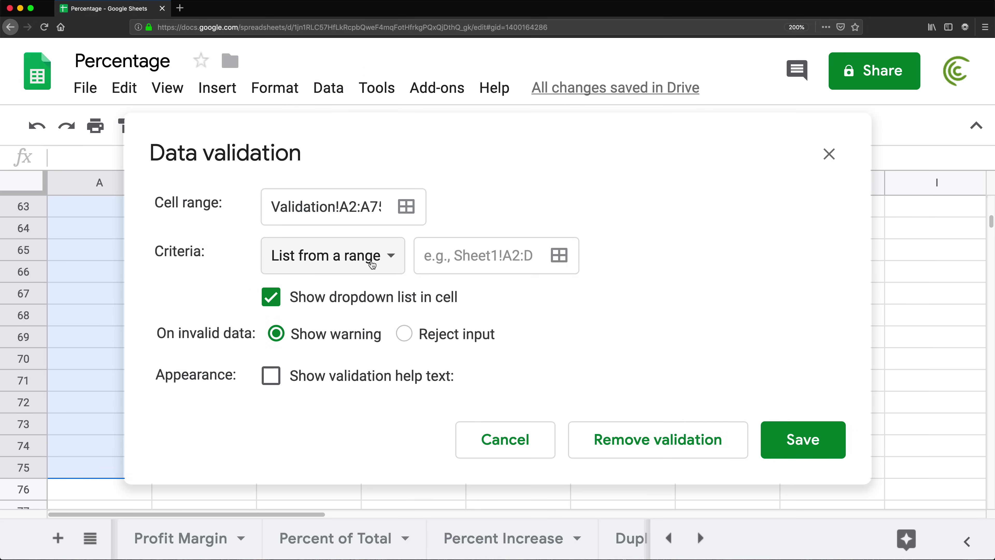
left_click(335, 259)
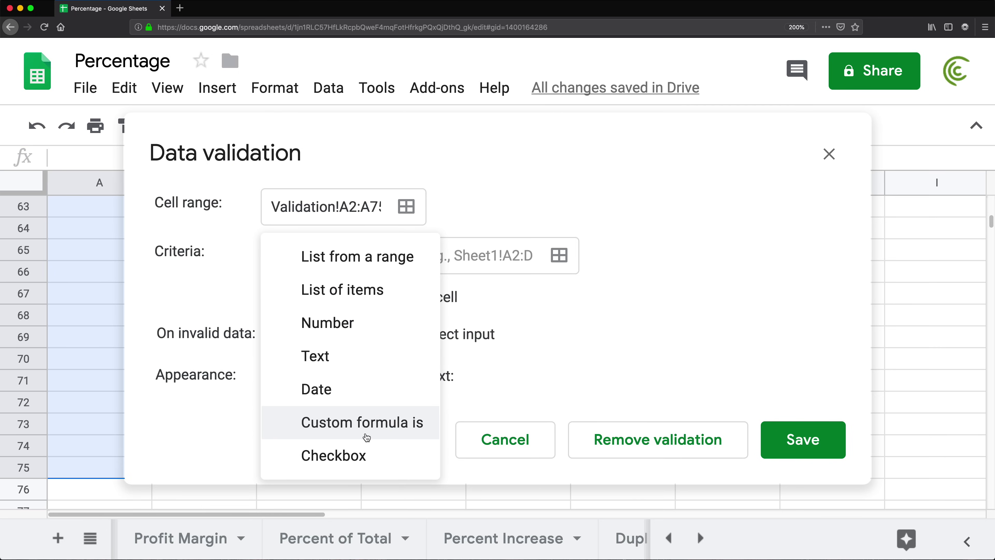
left_click(374, 423)
left_click(442, 259)
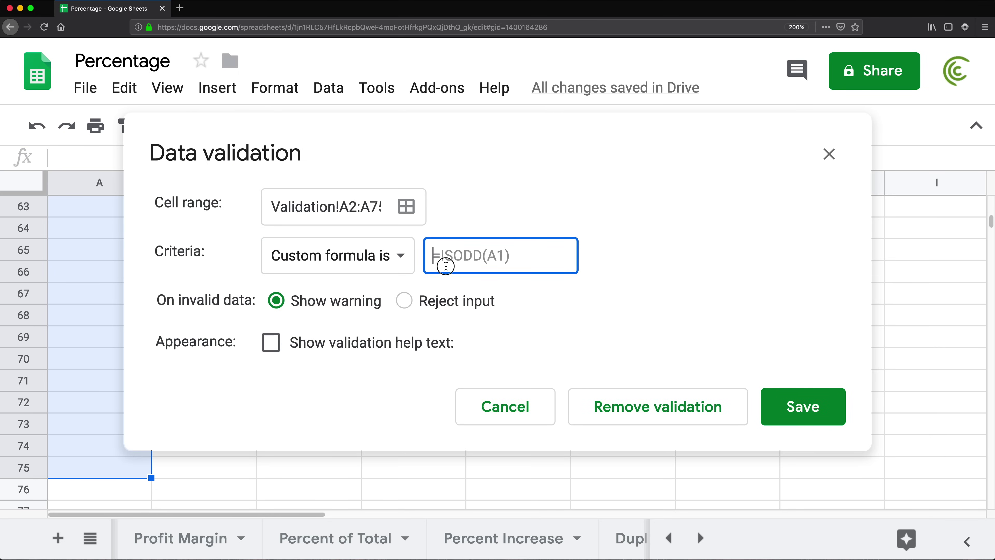
key("super+v")
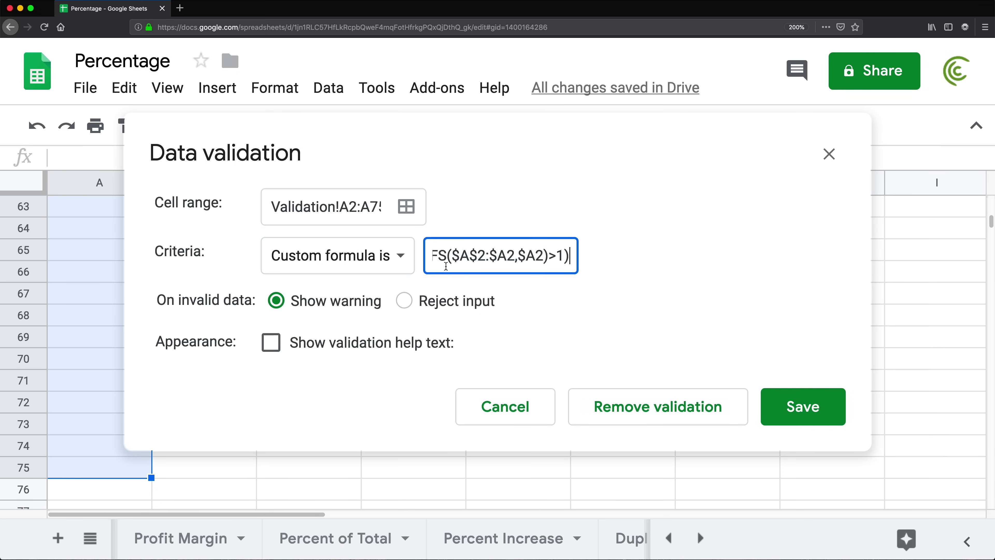
left_click(431, 304)
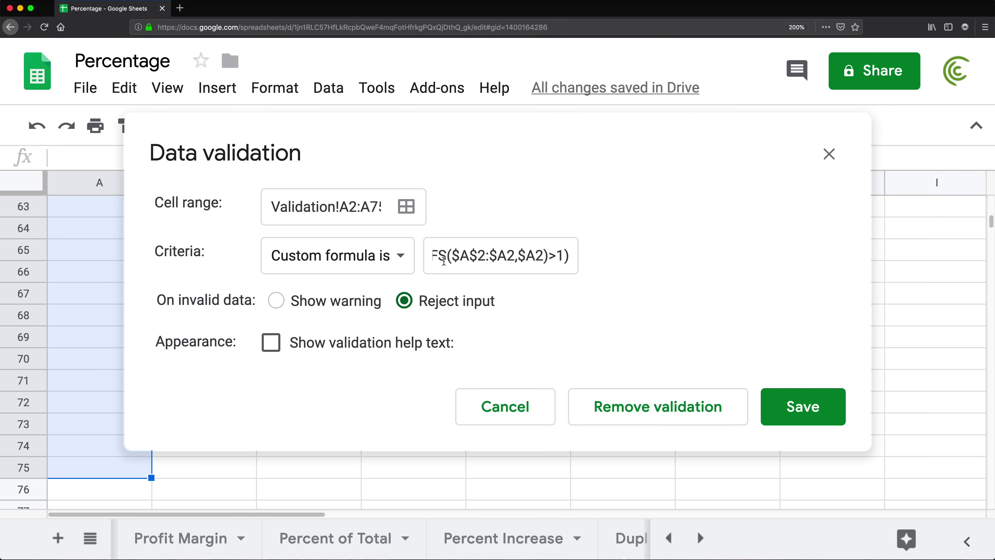
left_click(789, 414)
scroll(96, 270, "up", 15)
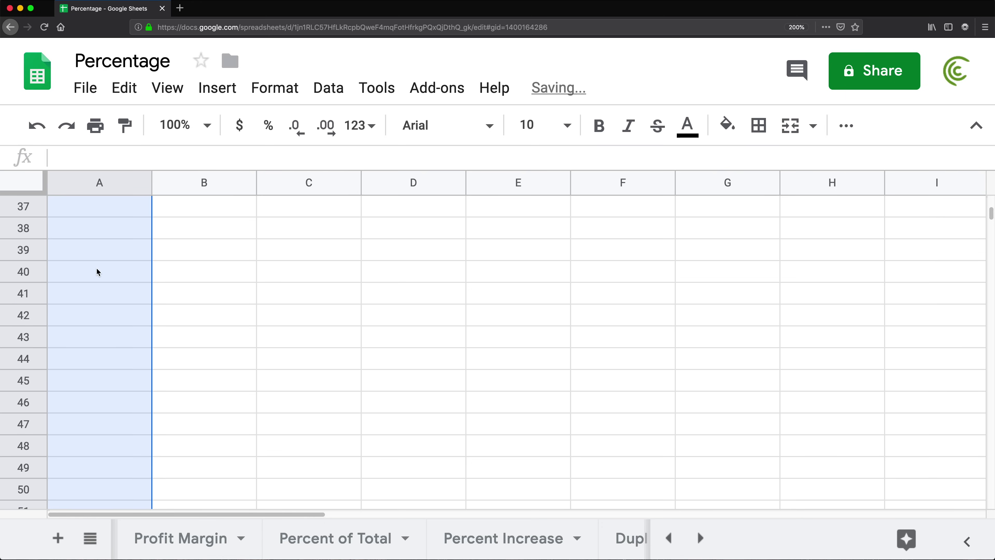
Enter Ana, Bob and Jerry in A2:A4
left_click(98, 271)
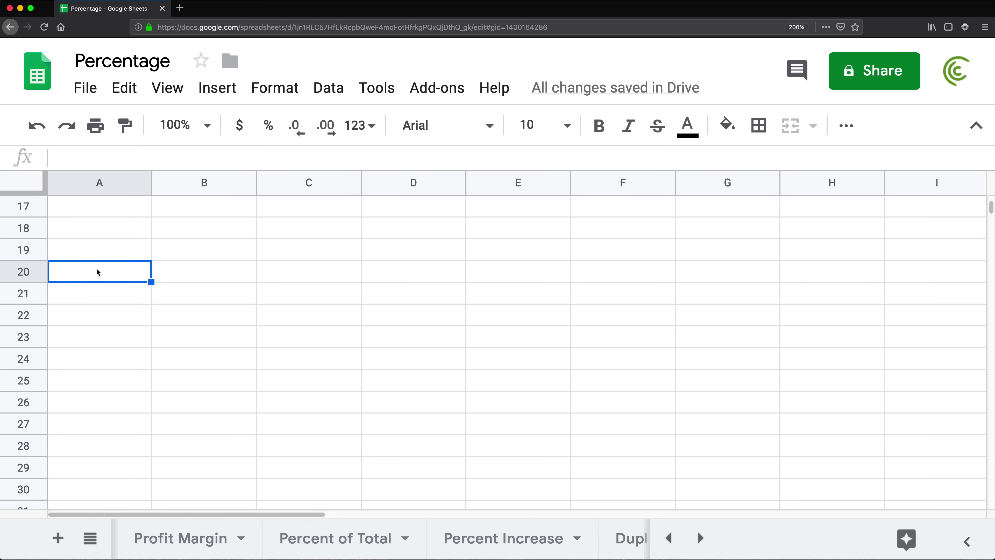
key("super+Up")
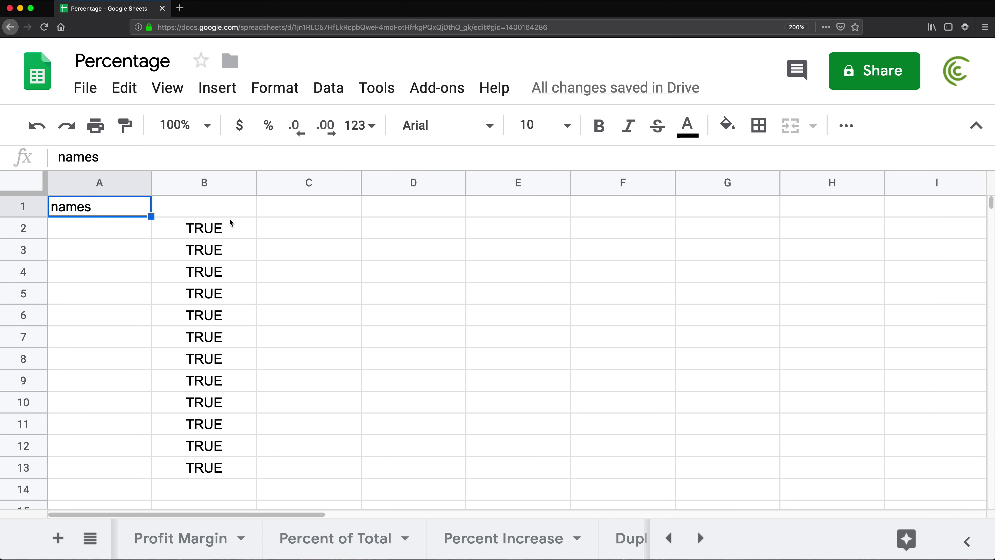
left_click_drag(229, 219, 247, 466)
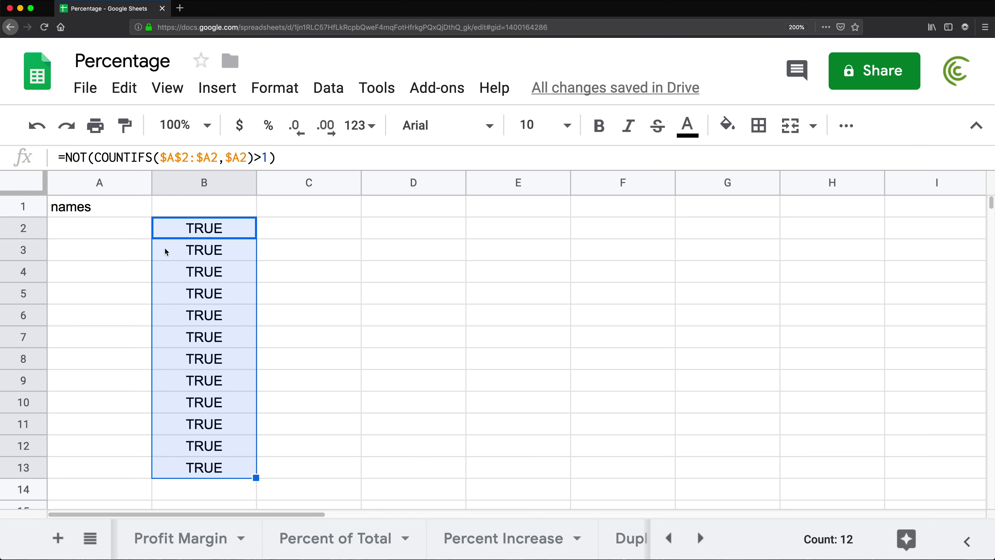
left_click(123, 223)
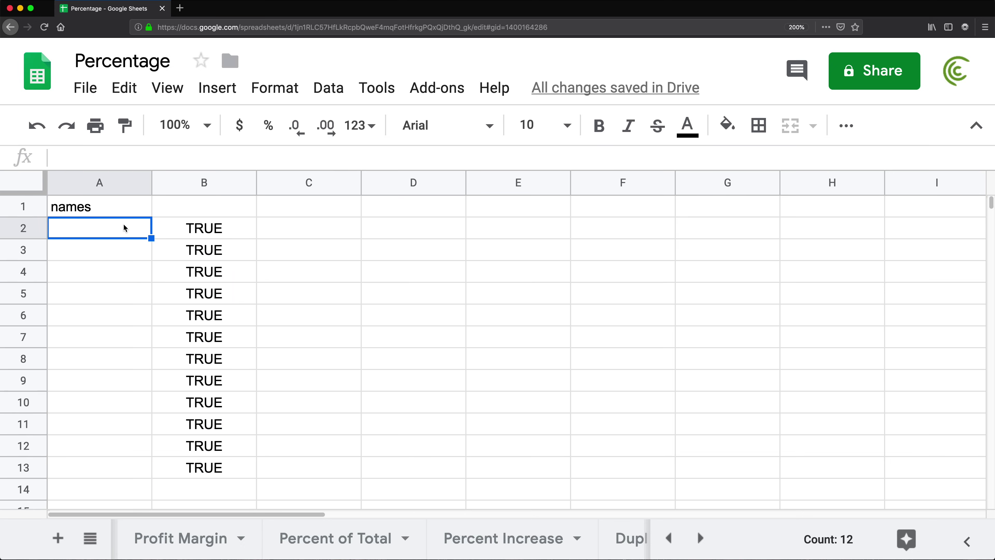
type("Ana")
key("Return")
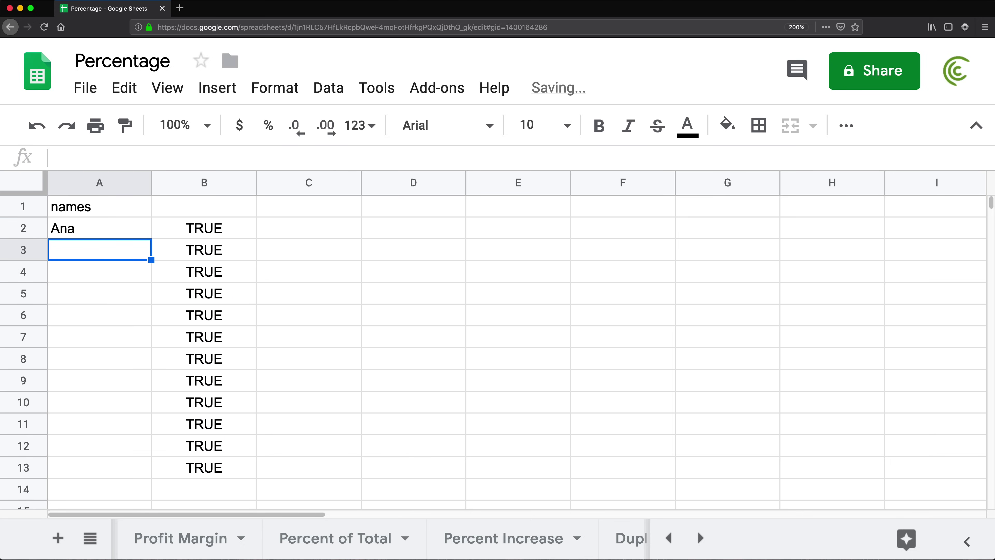
type("Bob")
key("Return")
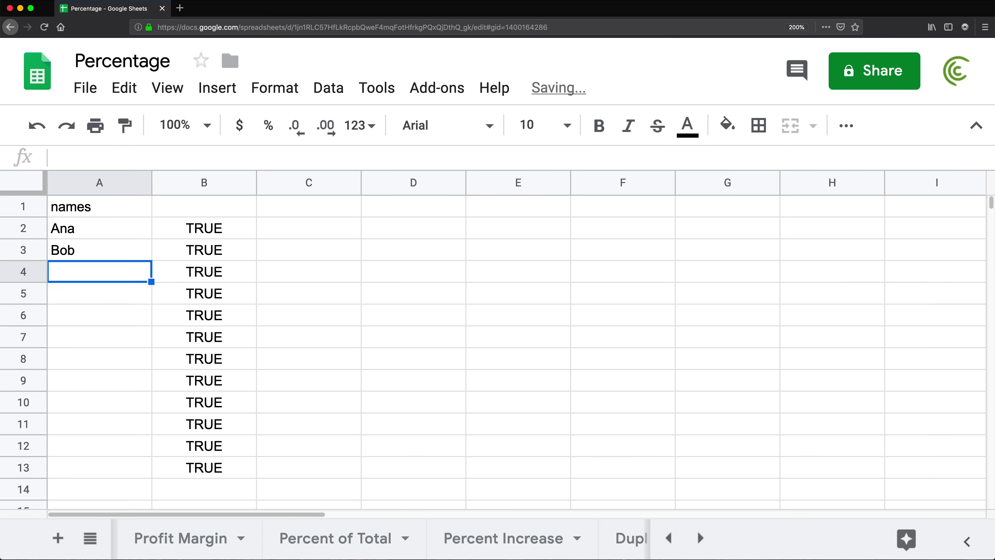
type("Jerry")
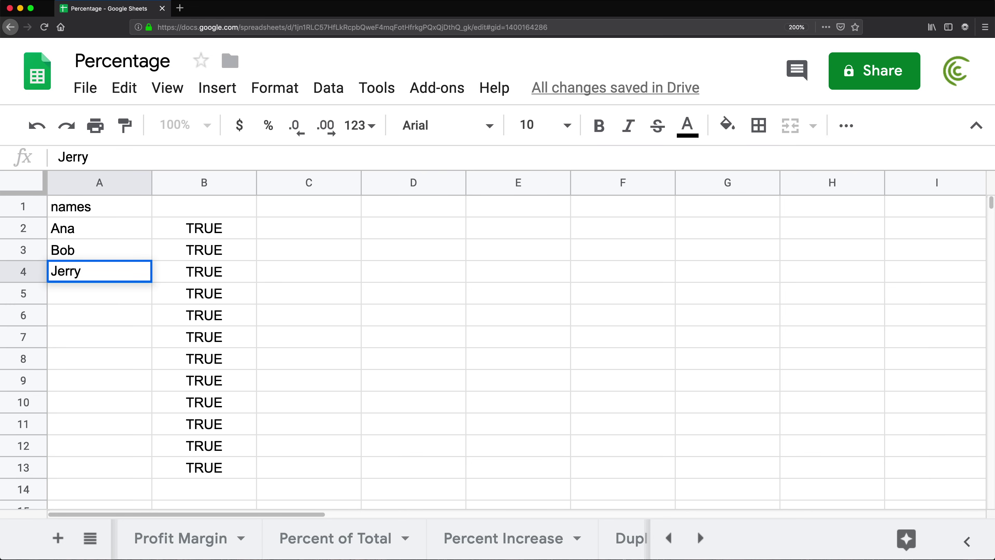
key("Return")
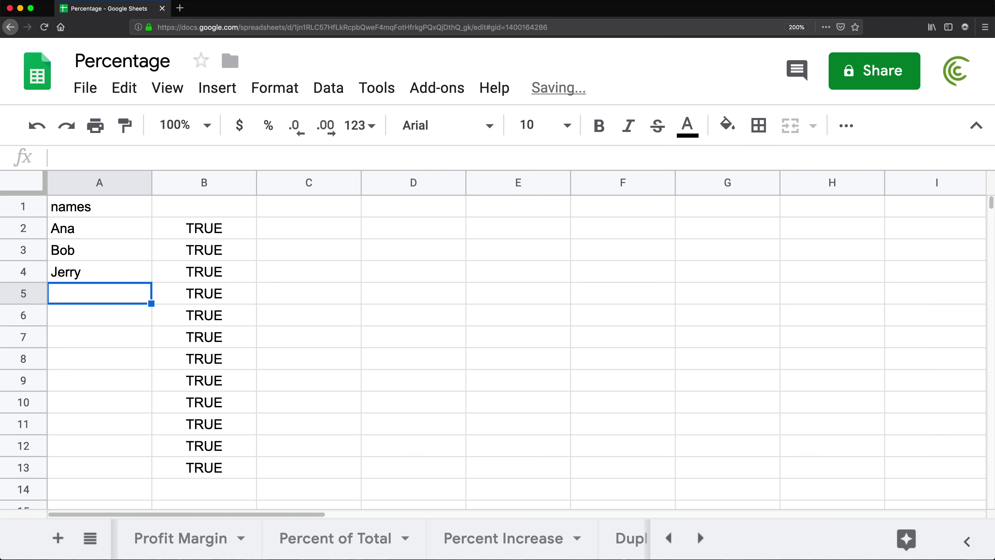
Enter Peter in A5, with the duplicate Bob and Jerry attempts rejected
type("Bob")
key("Return")
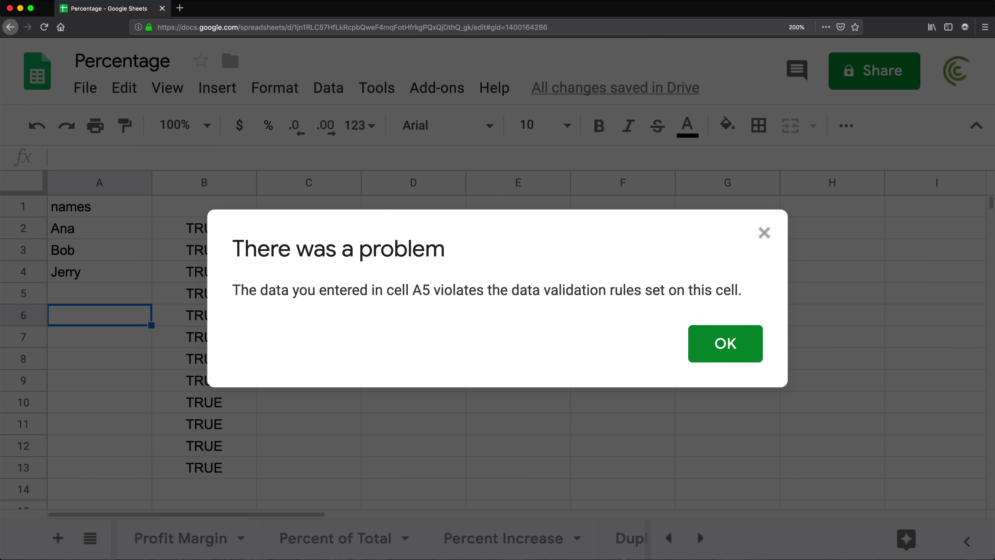
key("Return")
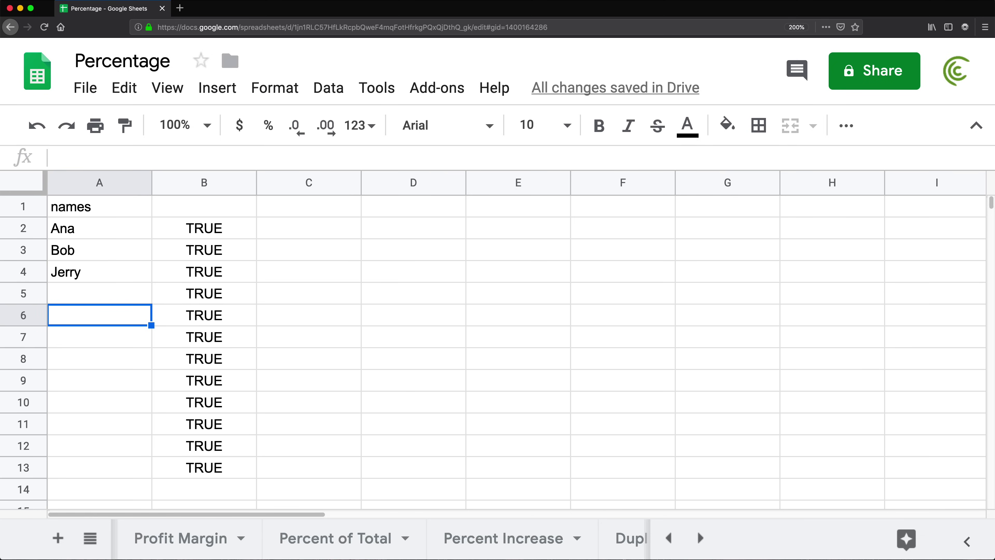
key("Up")
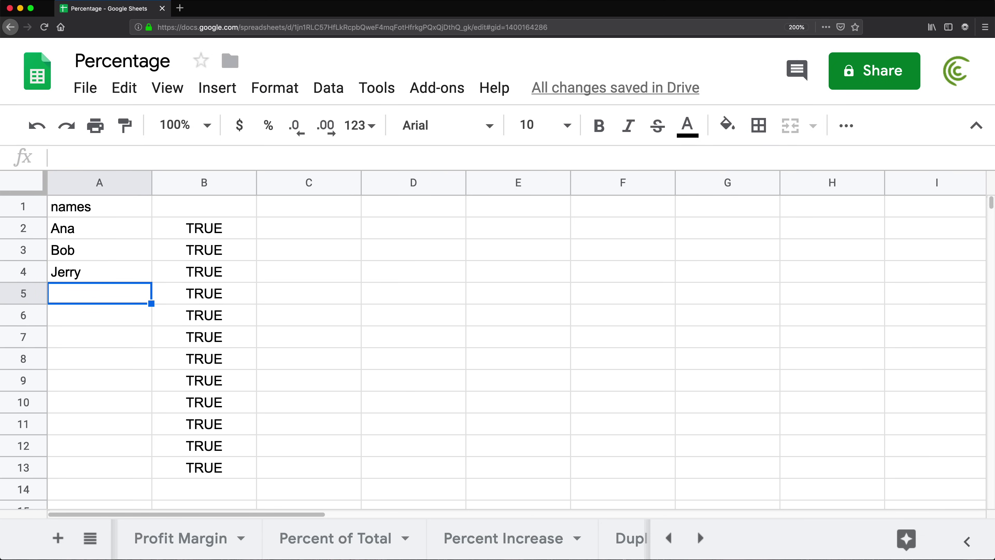
type("Peter")
key("Return")
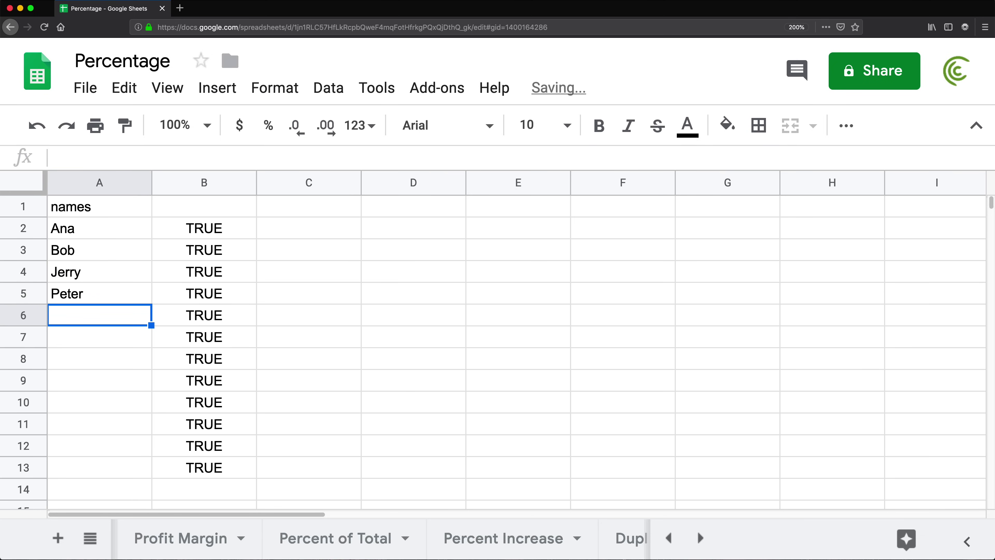
type("Jerry")
key("Return")
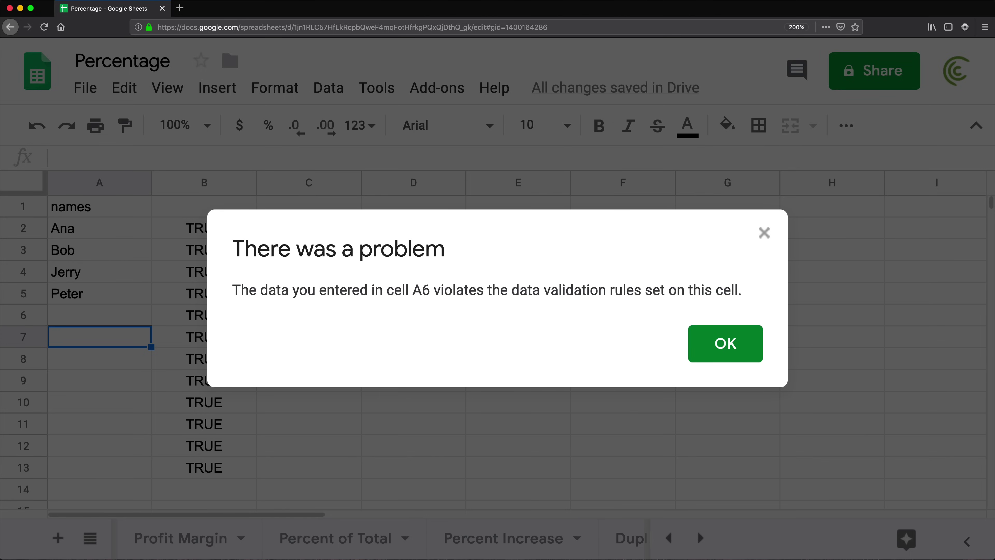
key("Return")
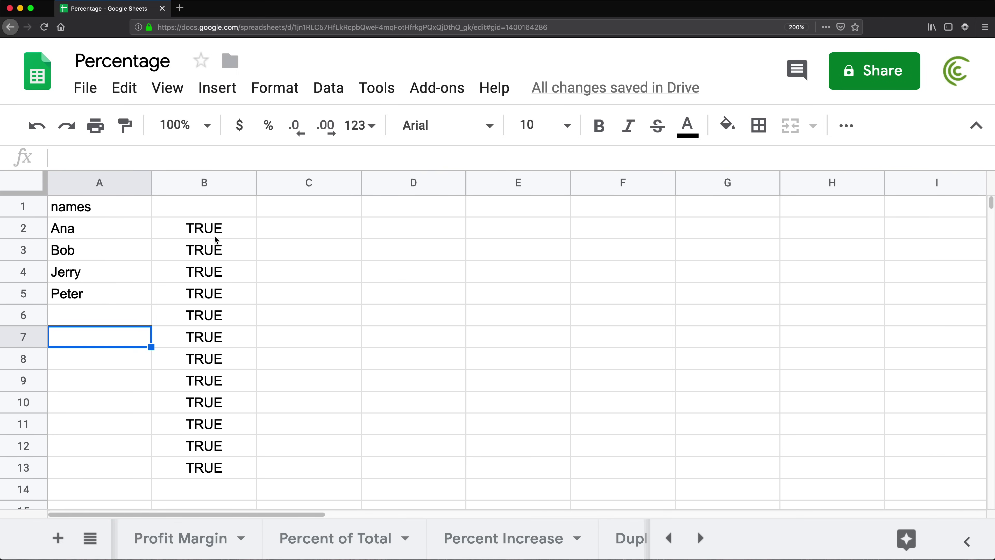
left_click_drag(211, 232, 221, 470)
Delete all the TRUE helper formulas in column B
key("Escape")
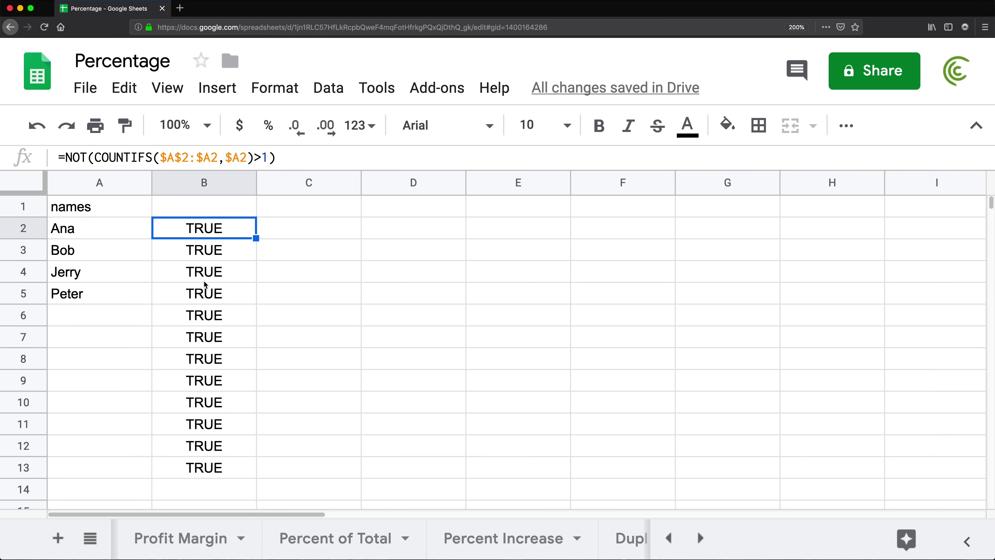
double_click(184, 230)
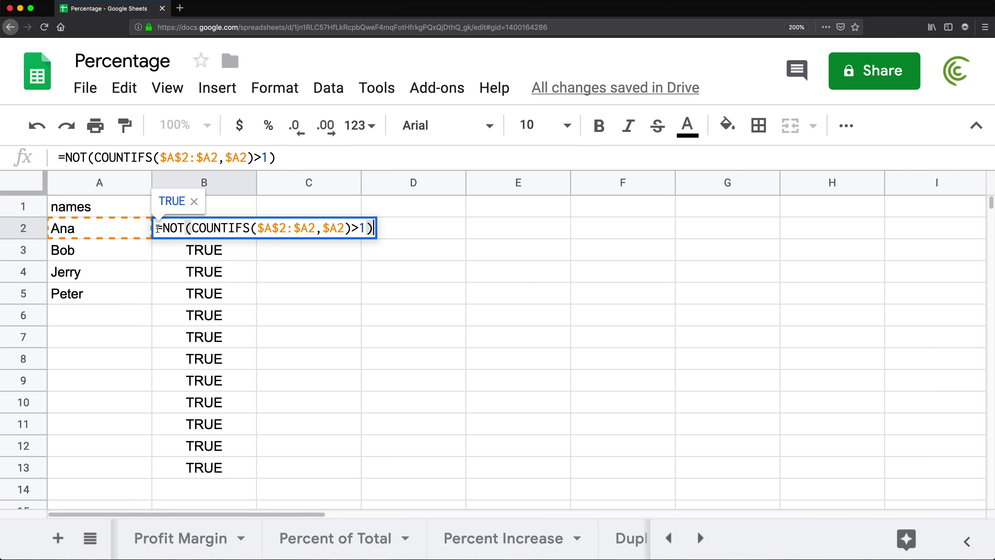
left_click(238, 244)
left_click(205, 184)
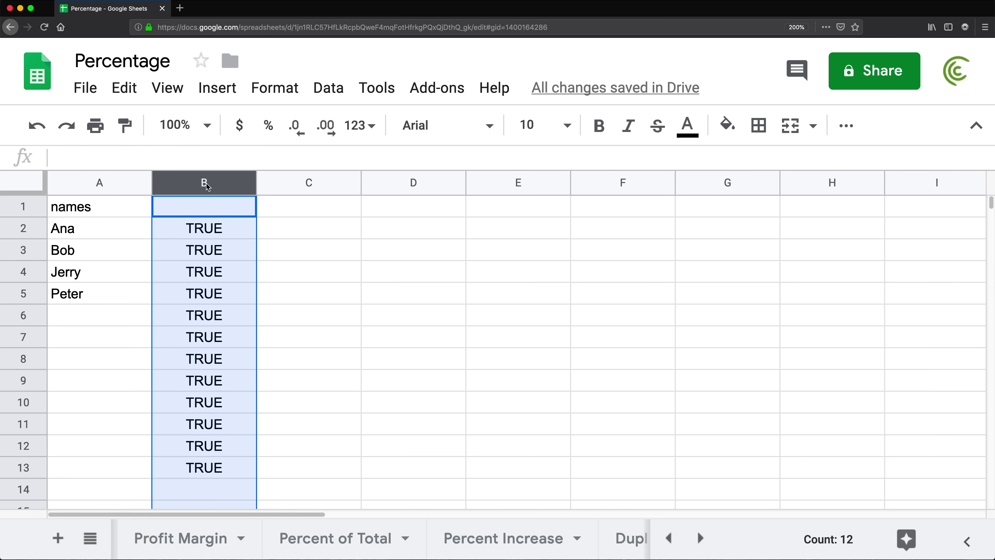
key("Delete")
Enter a duplicate Bob in A6 to confirm validation still refuses it
left_click(78, 319)
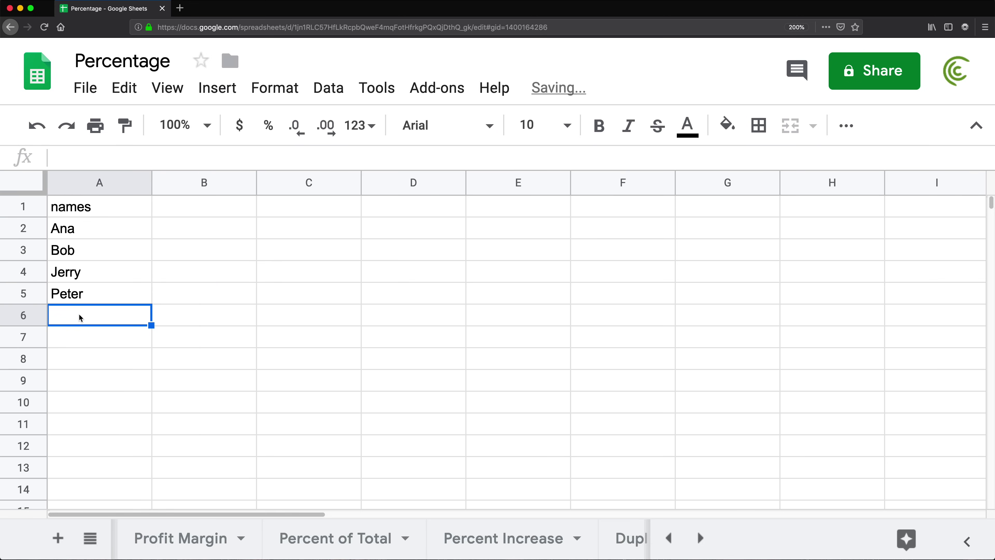
type("Bob")
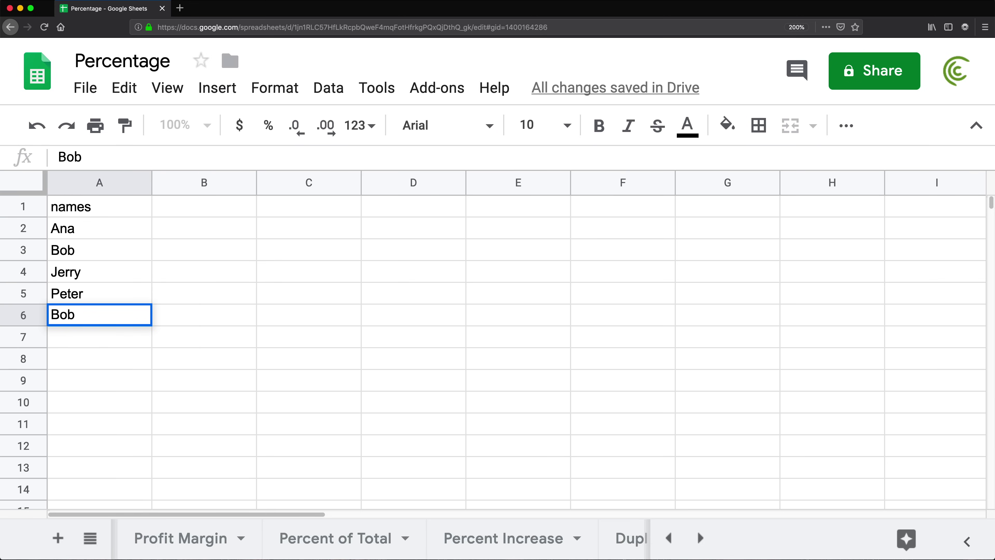
key("Return")
key("Return")
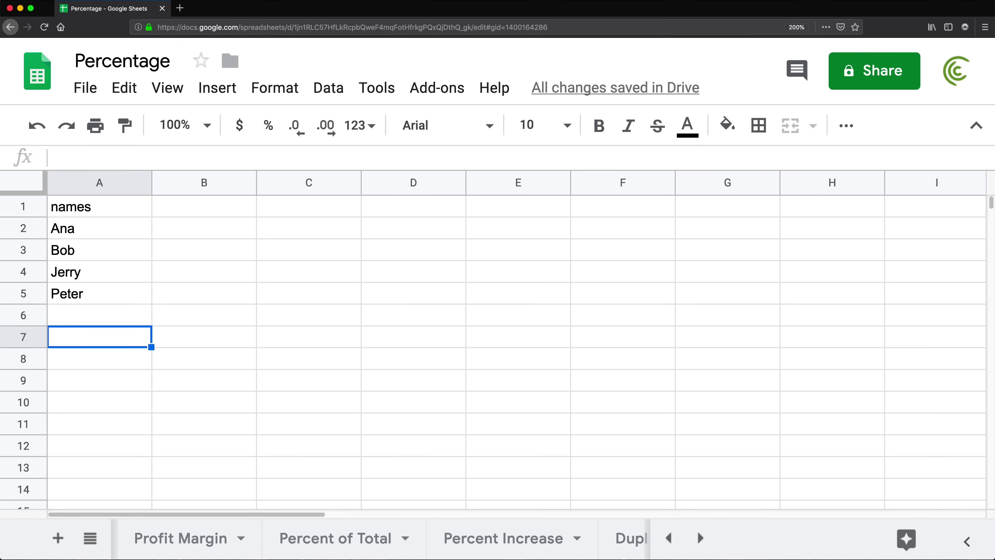
left_click(141, 231)
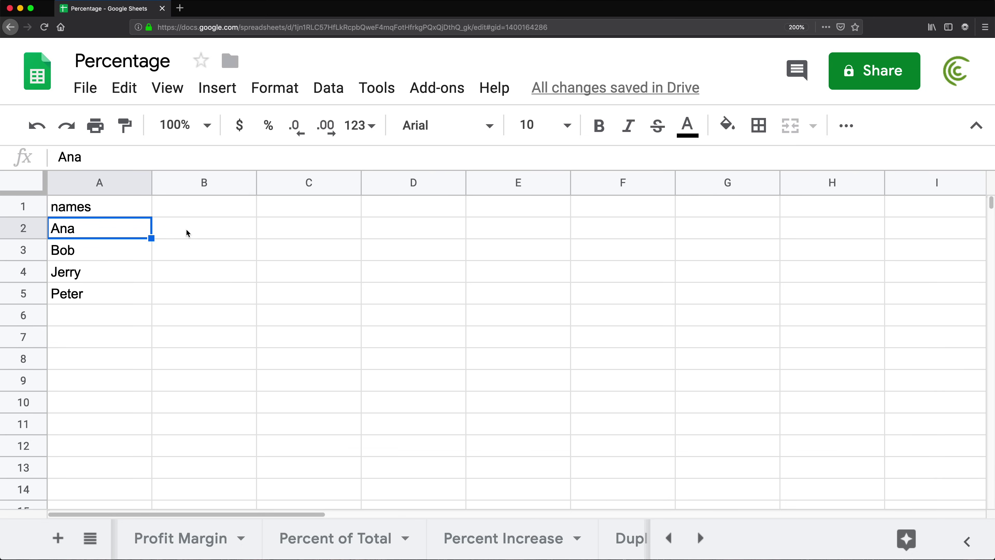